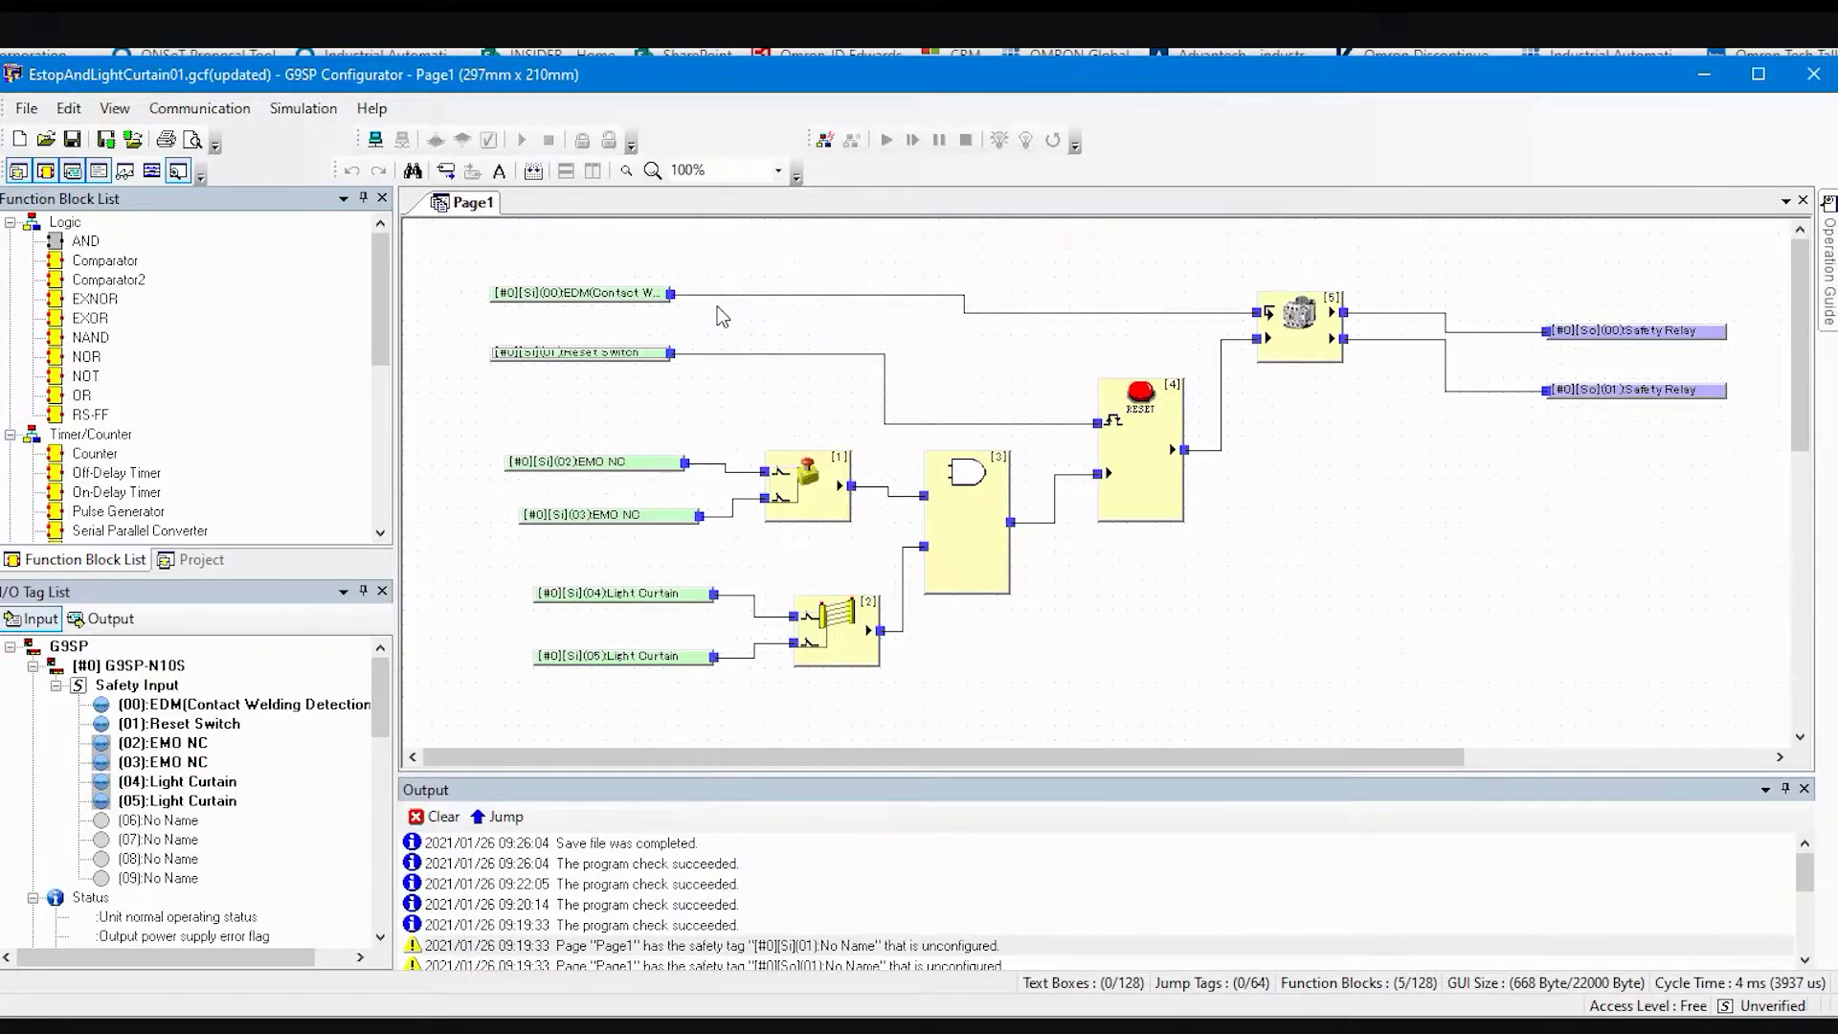
Step: Start simulation mode and set both EMO NC emergency-stop inputs, 02 and 03, ON
left_click(291, 113)
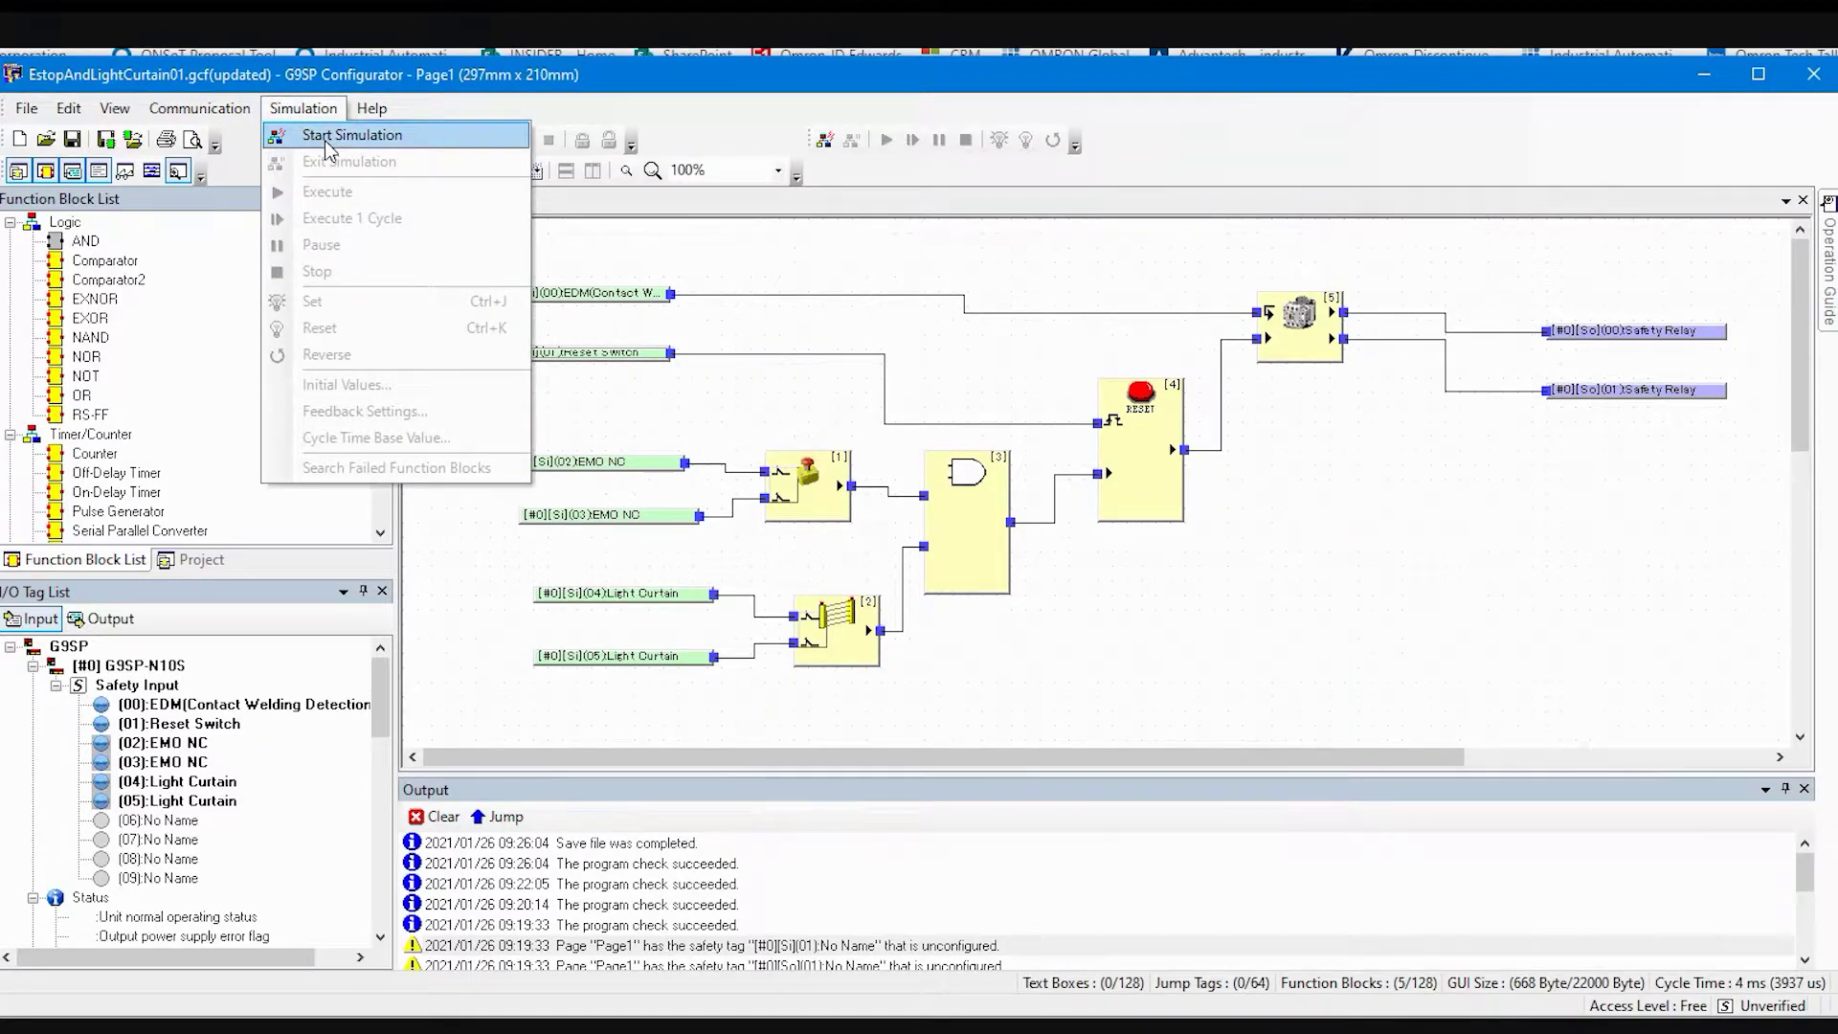
left_click(324, 139)
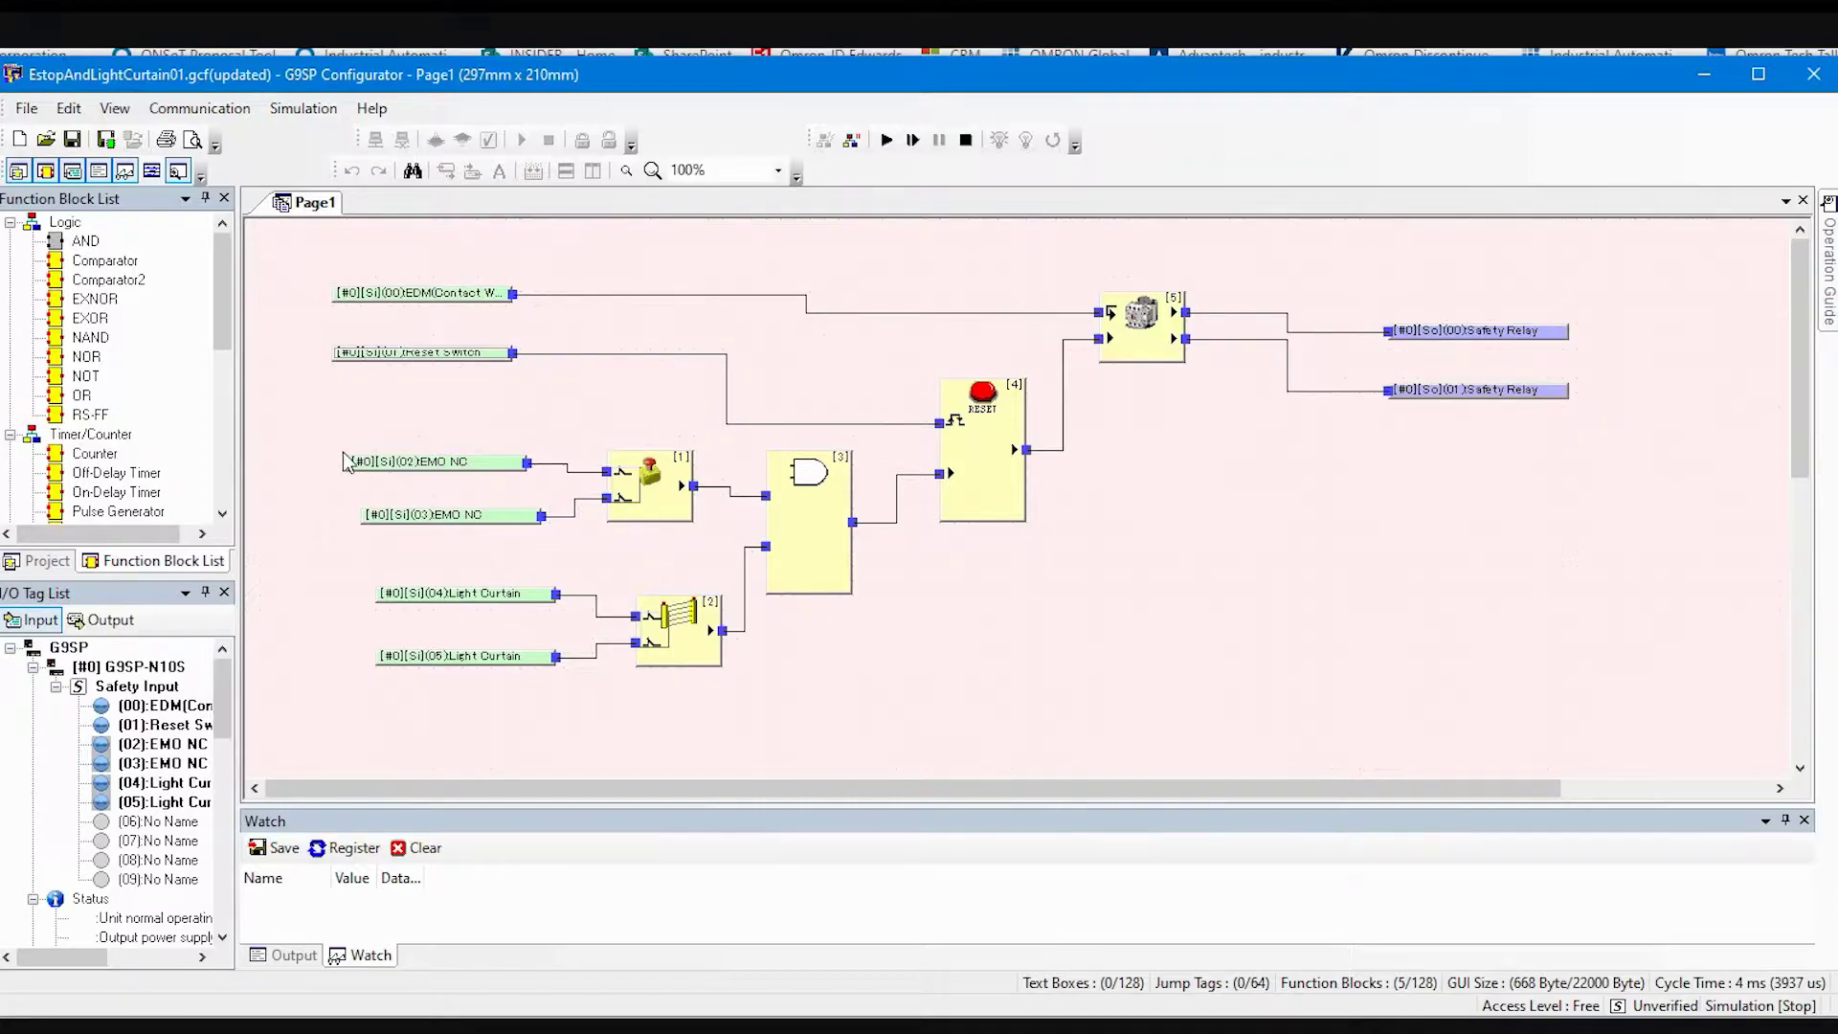
left_click_drag(329, 433, 450, 467)
right_click(450, 467)
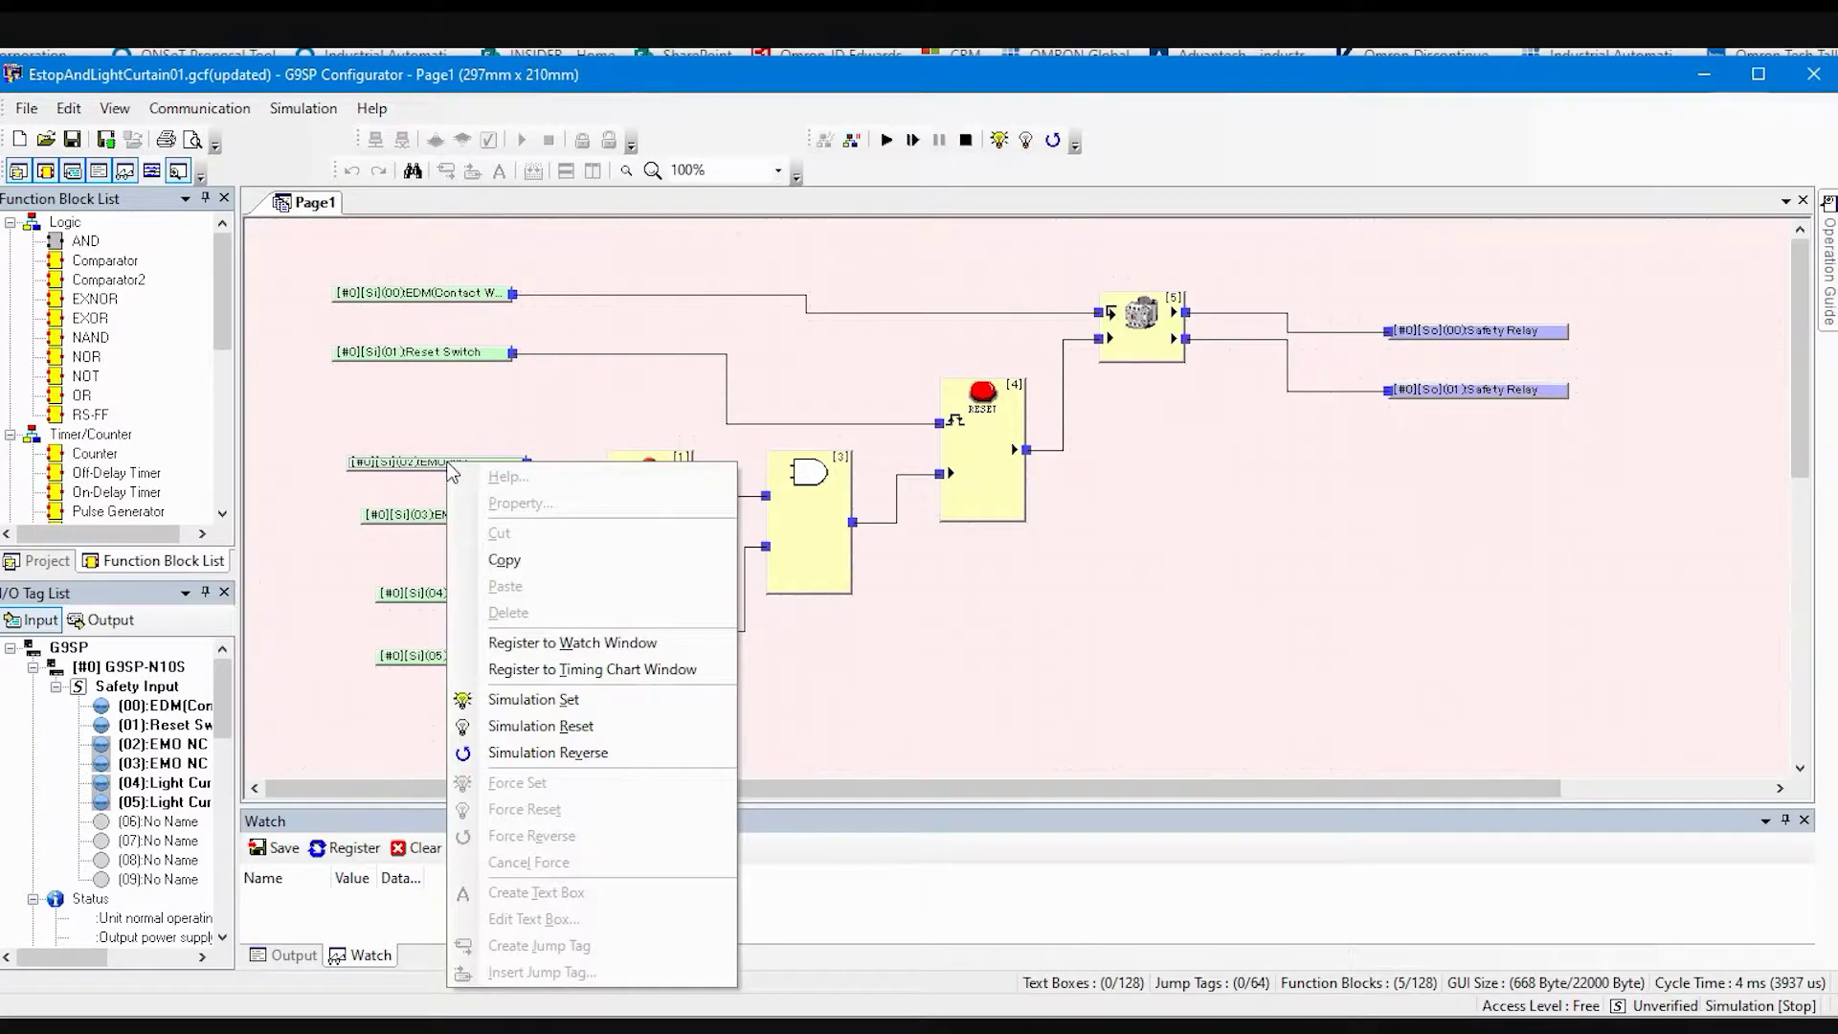
left_click(531, 703)
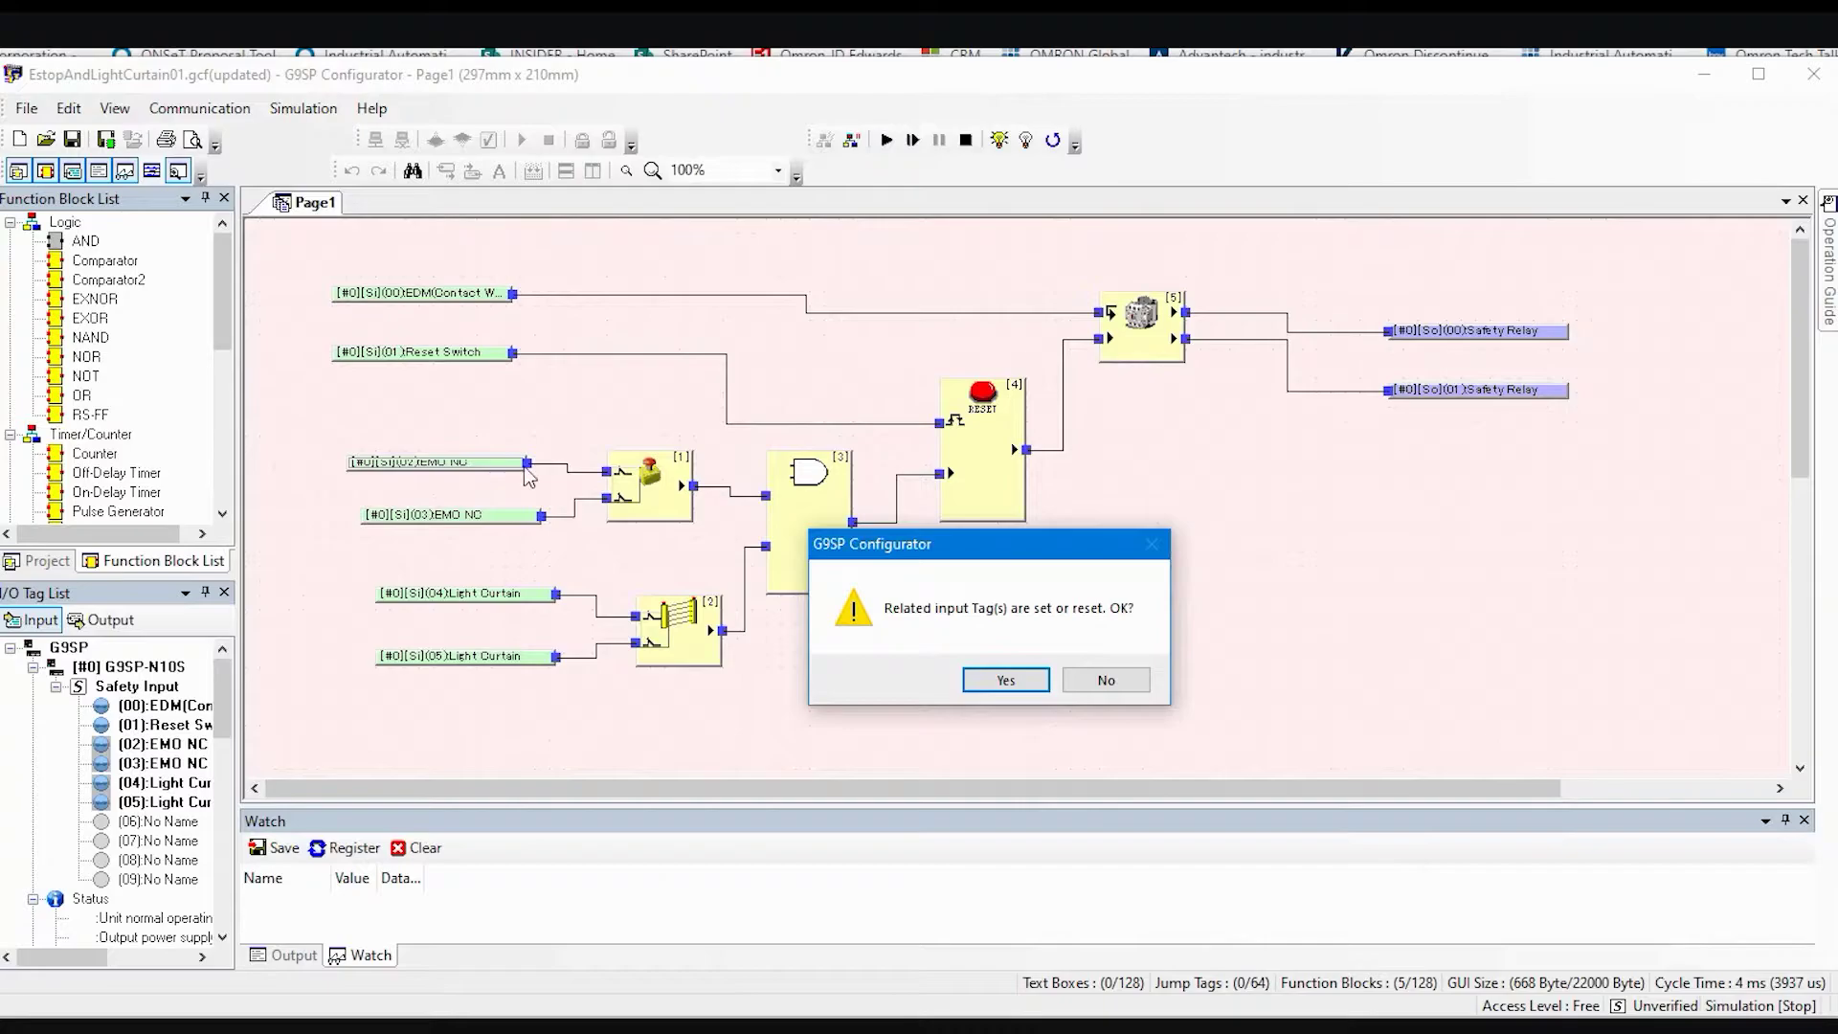
left_click(1005, 680)
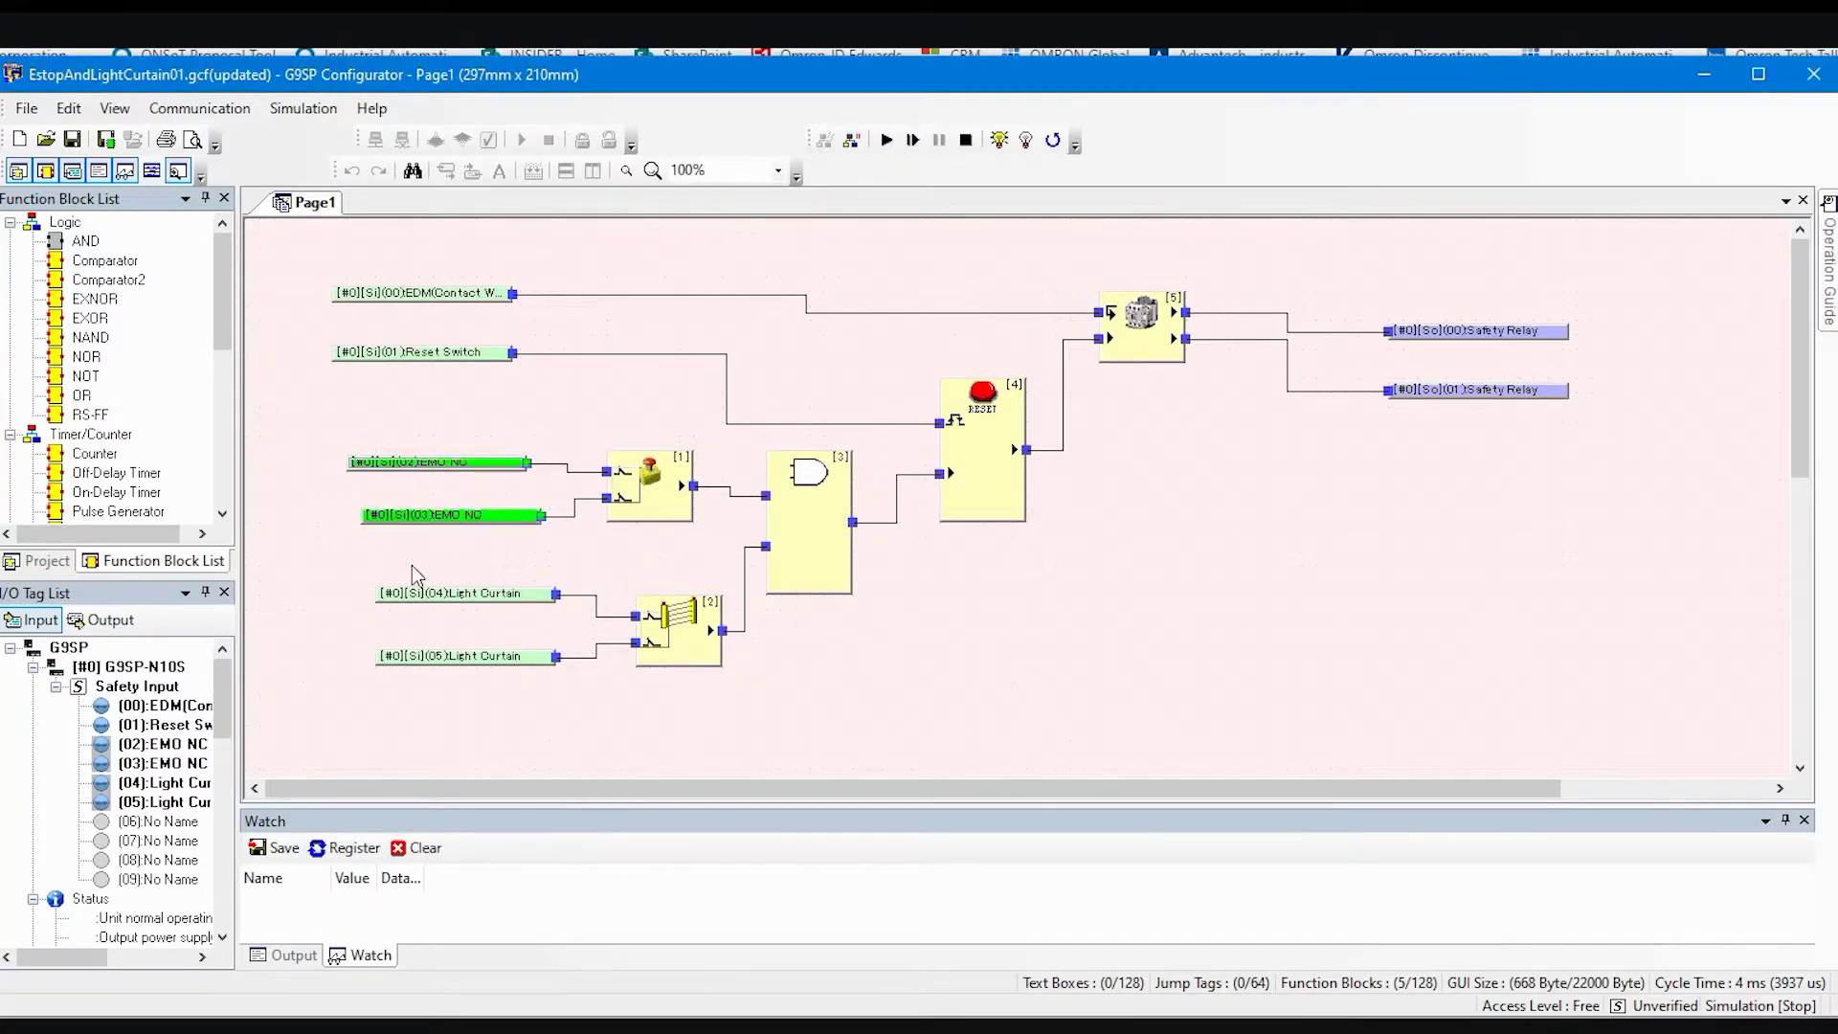
Step: Set the first Light Curtain input ON alone, leaving its related tag unchanged
right_click(493, 599)
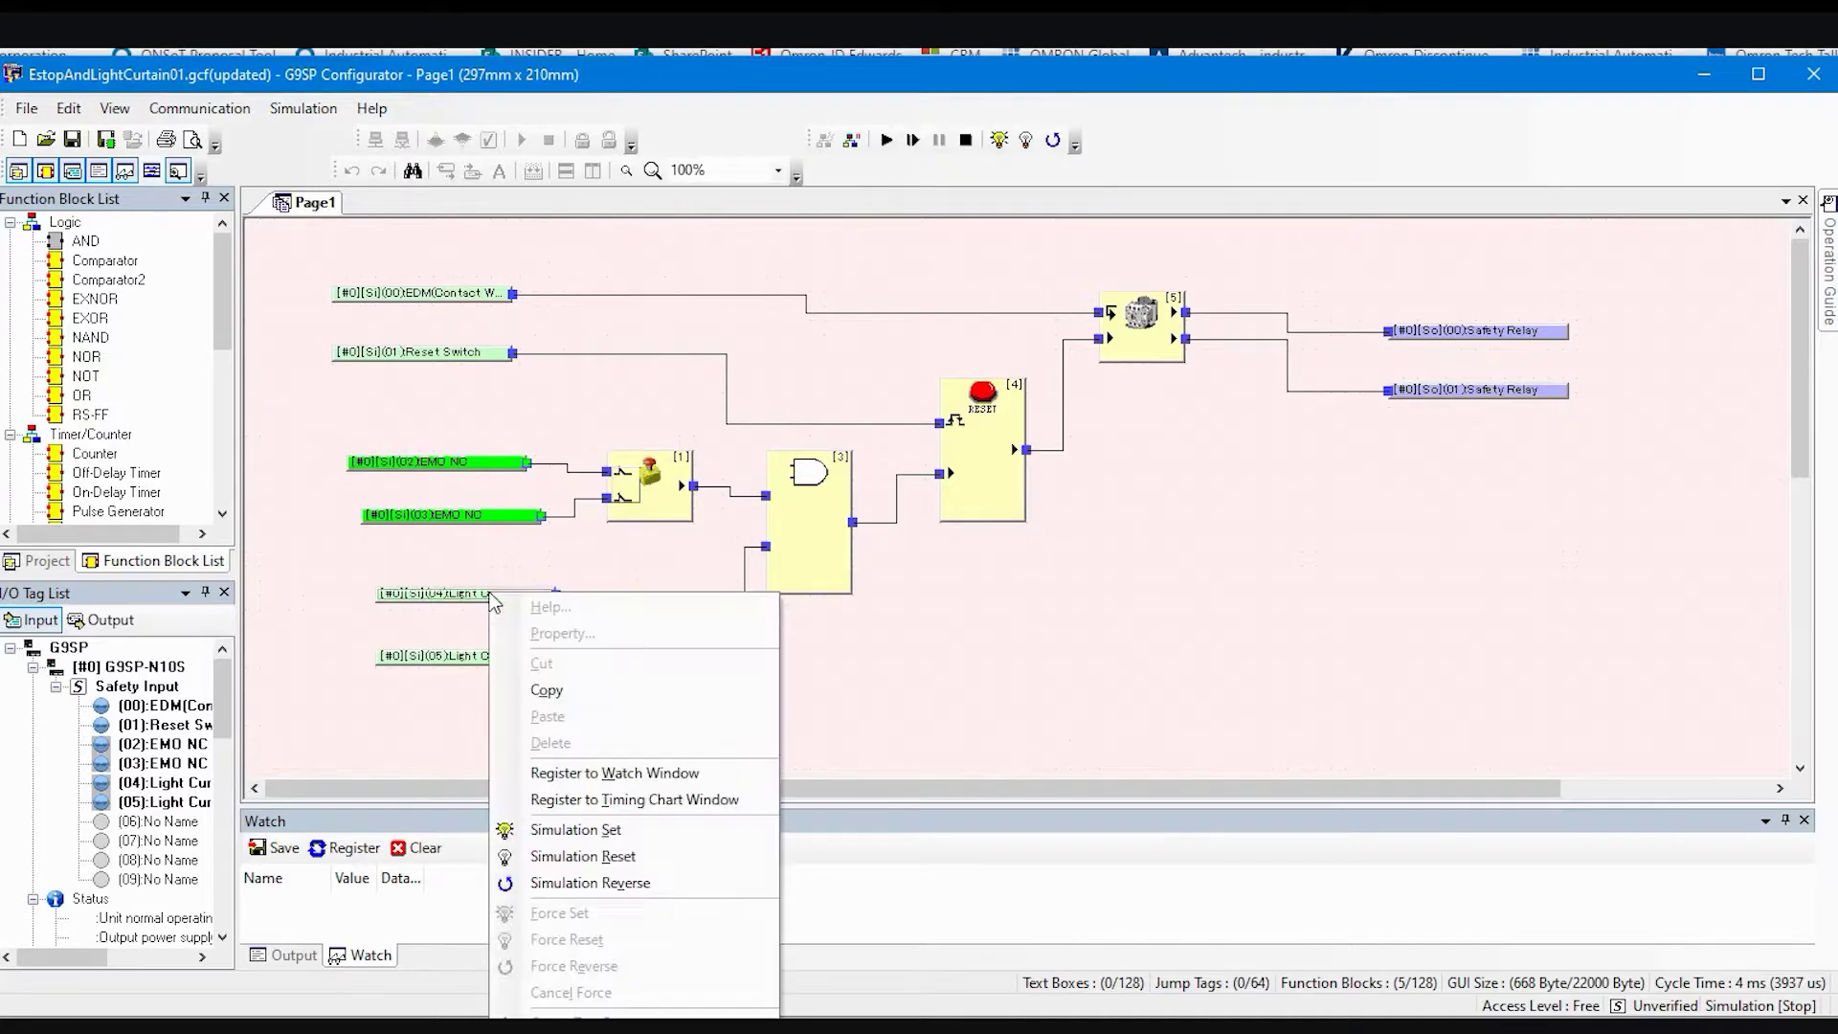
left_click(598, 829)
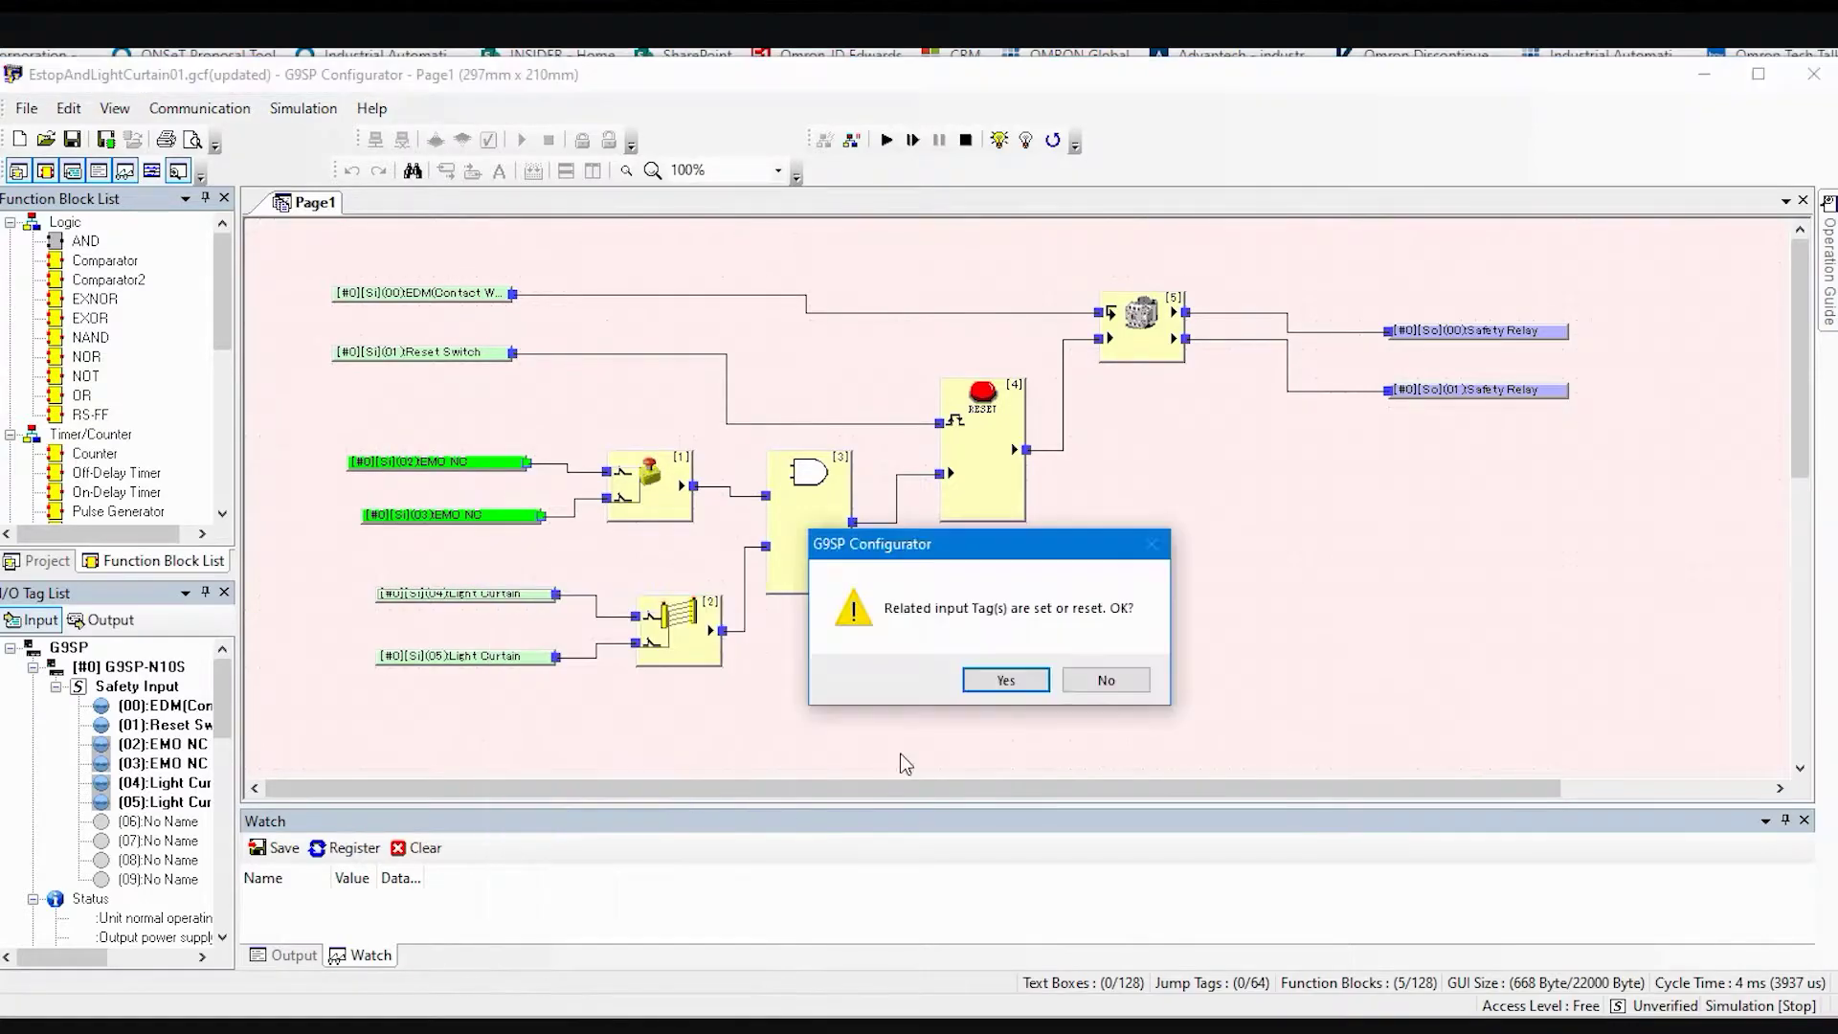
left_click(1103, 681)
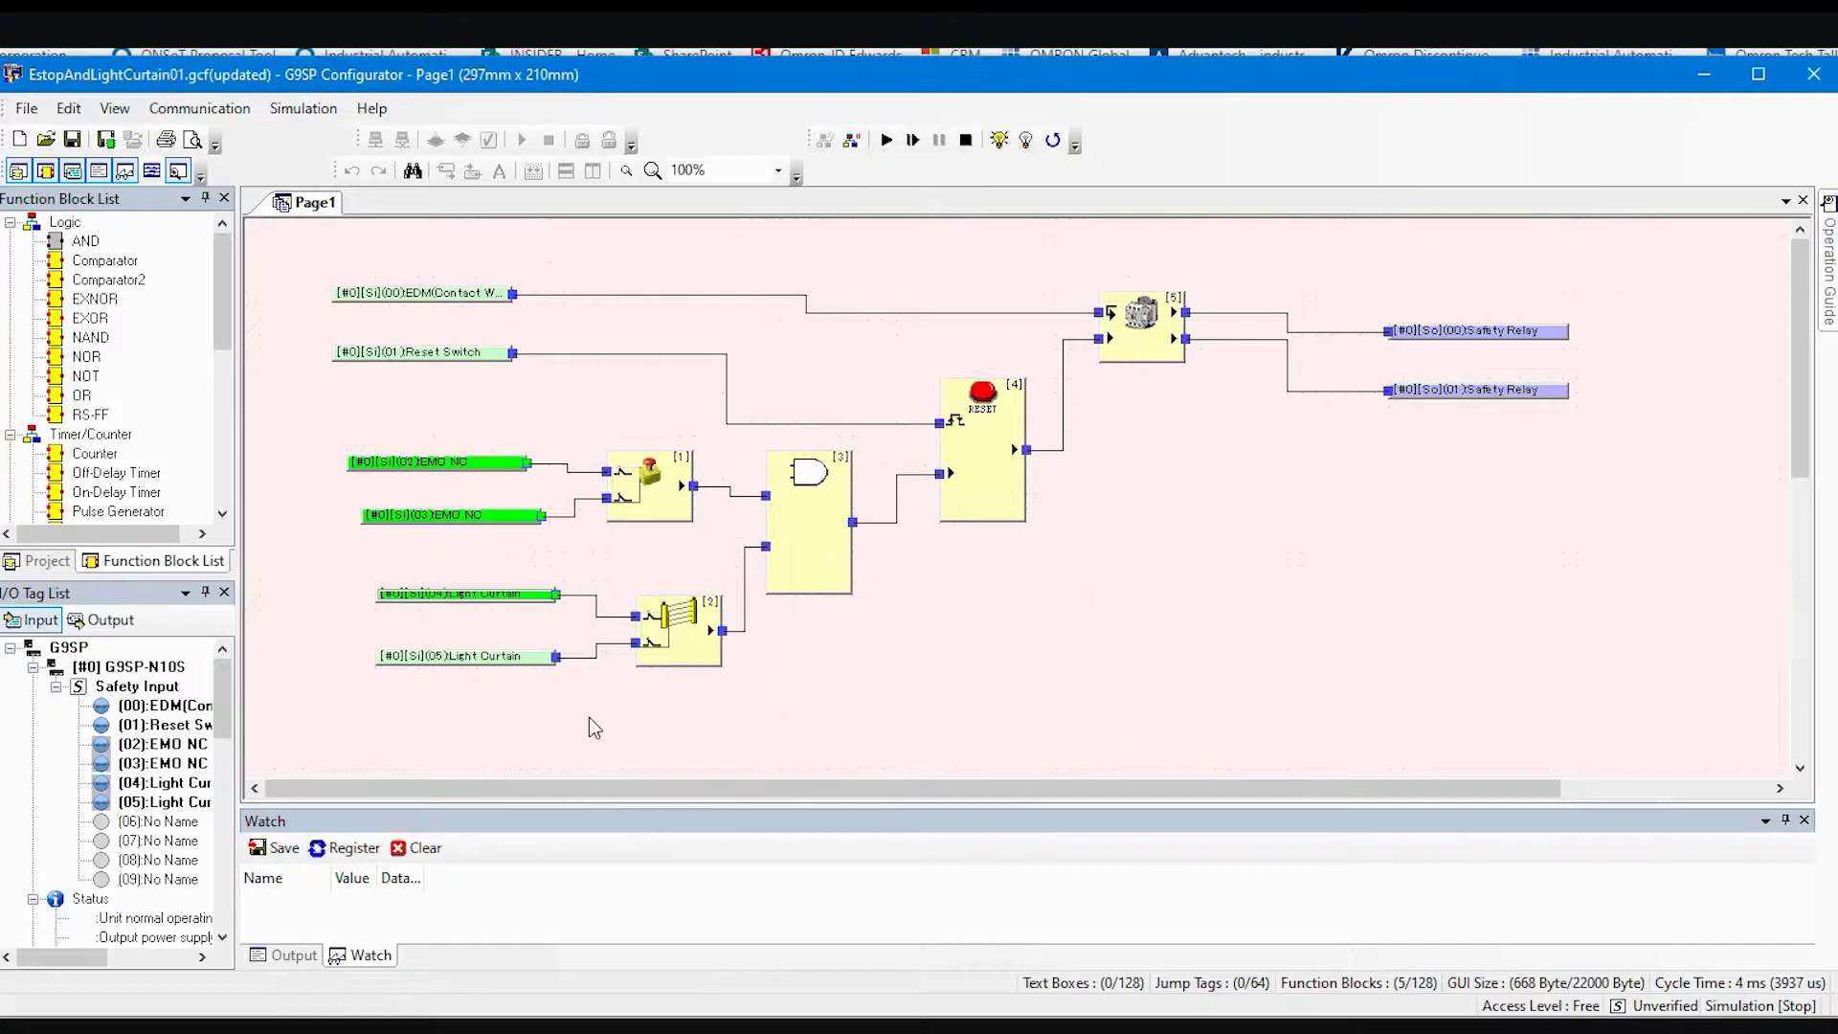
Step: Set the second Light Curtain input ON, toggling the four selected inputs off and back on
left_click_drag(330, 428, 588, 713)
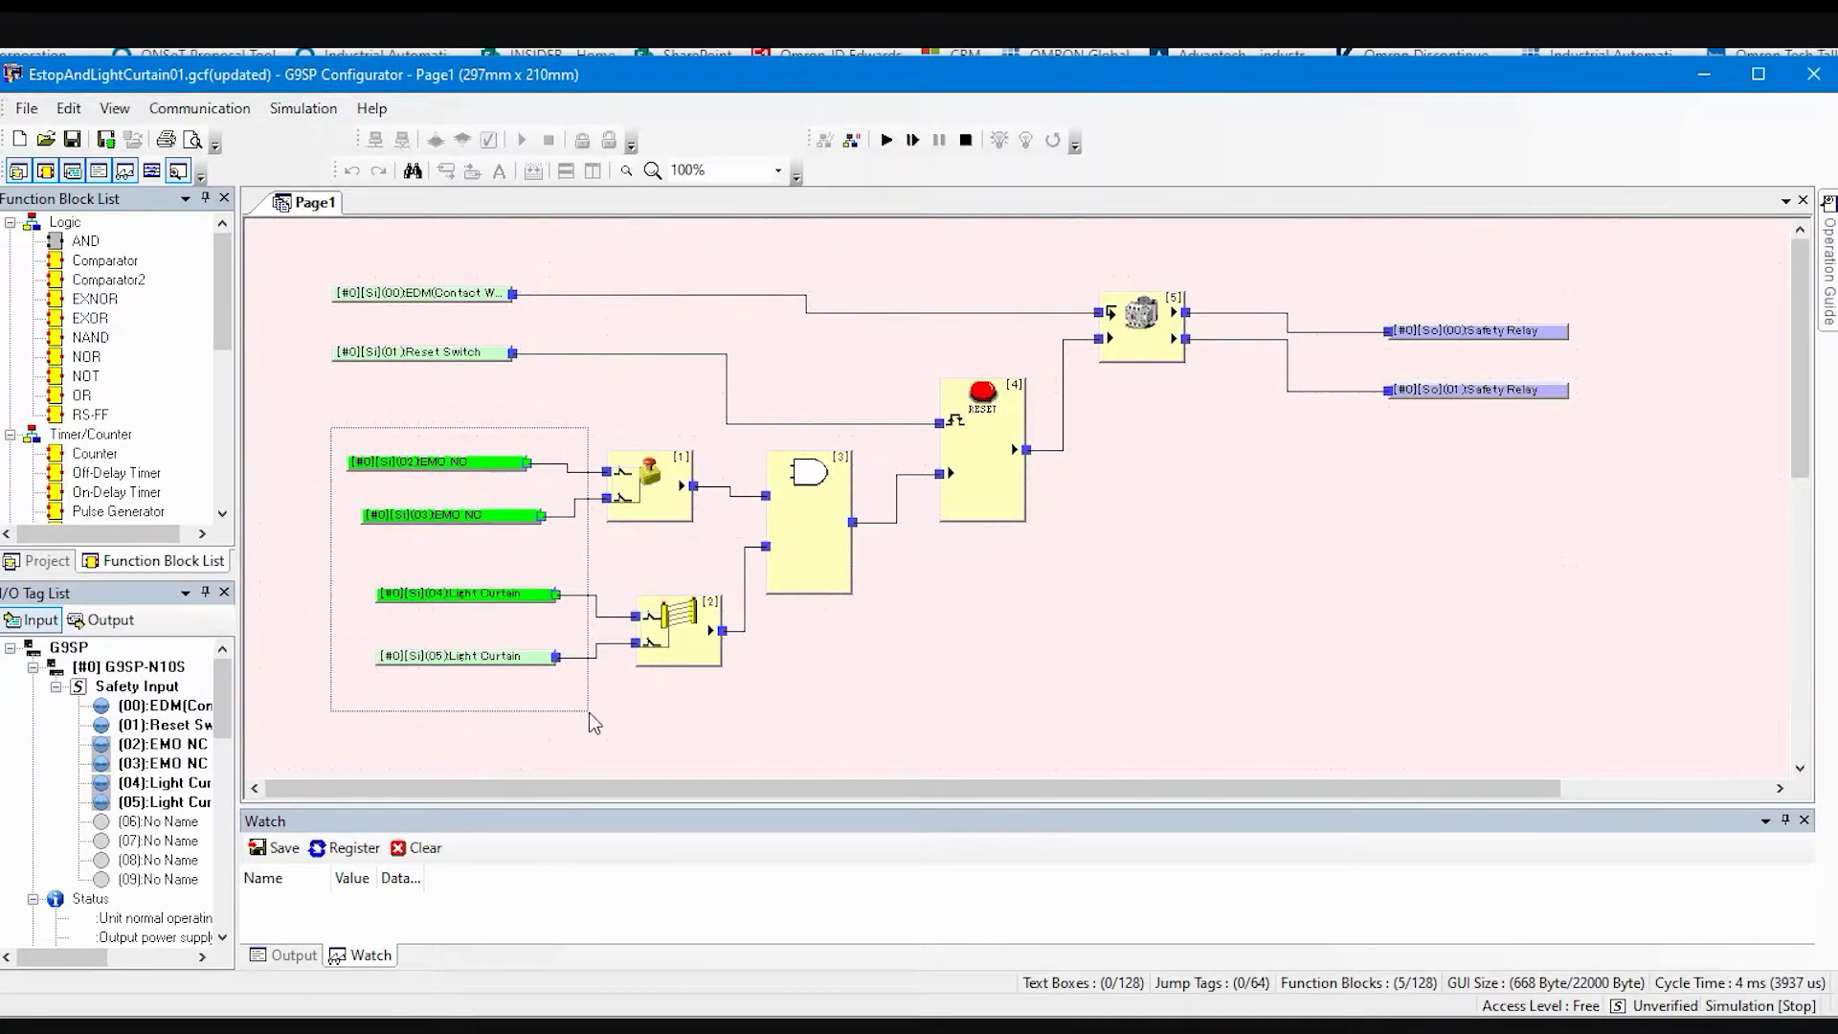
left_click_drag(589, 713, 589, 712)
right_click(508, 669)
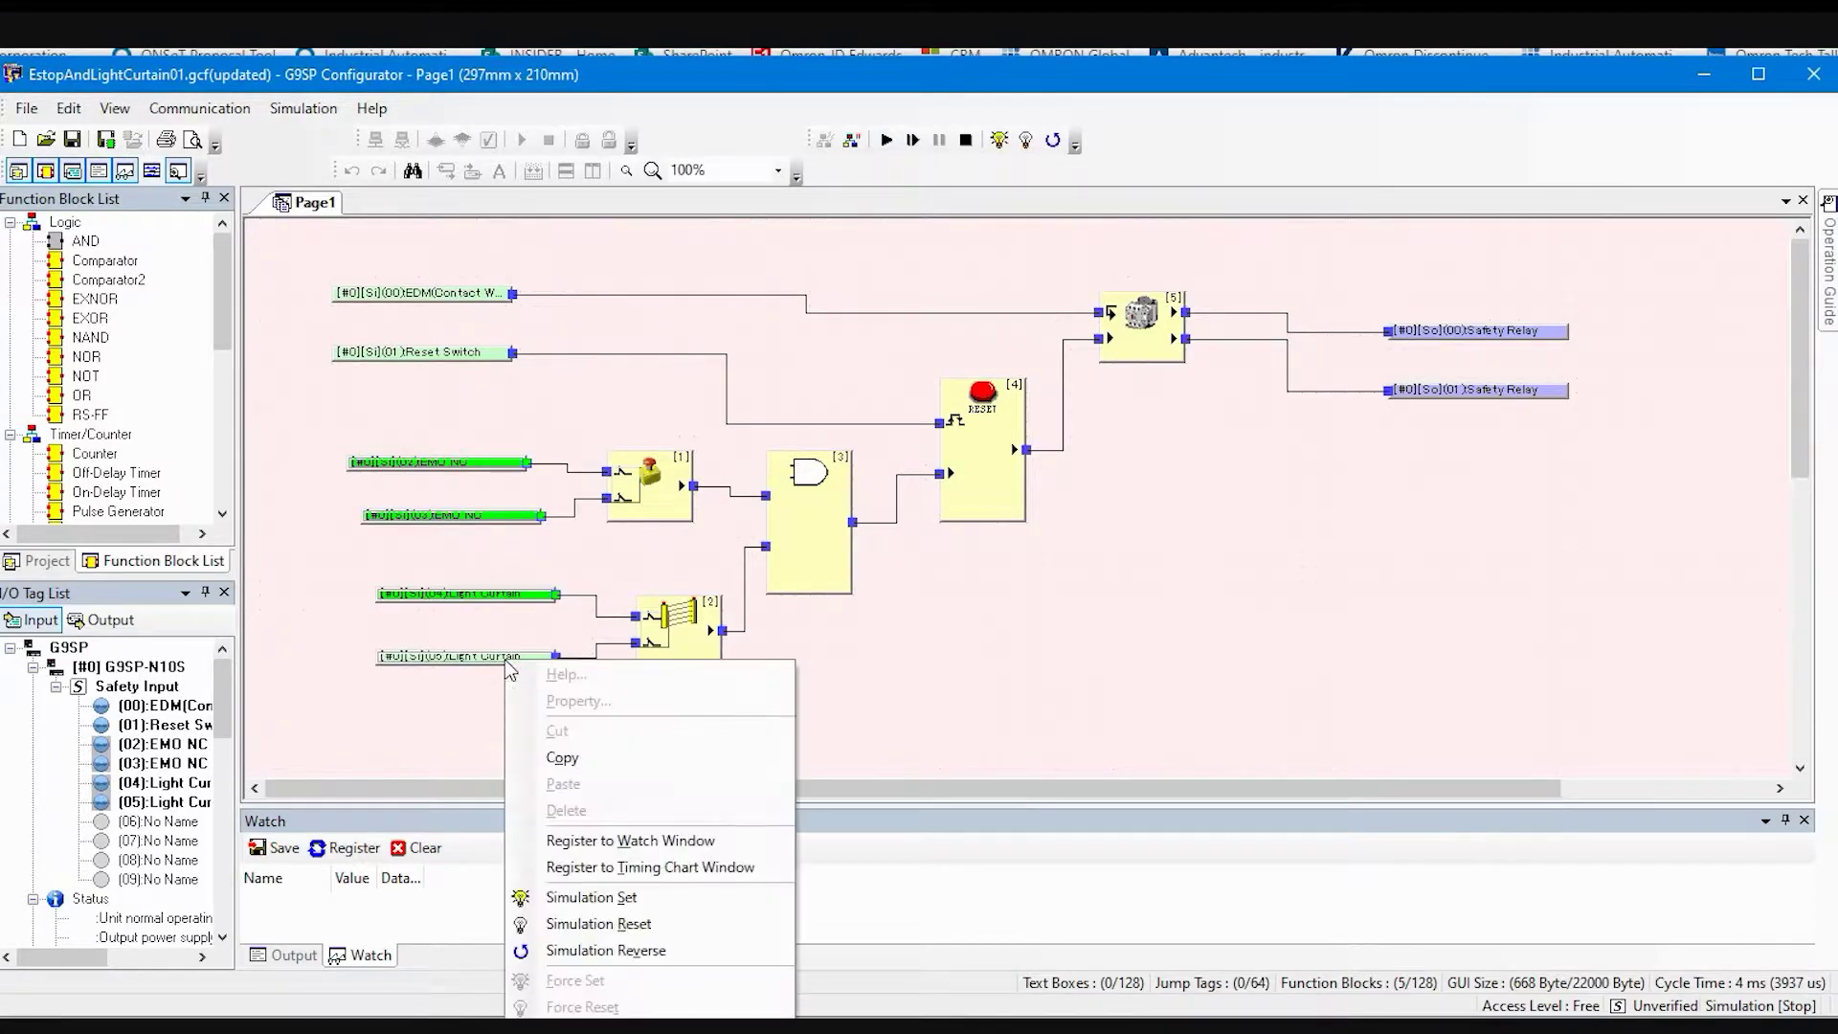
left_click(603, 902)
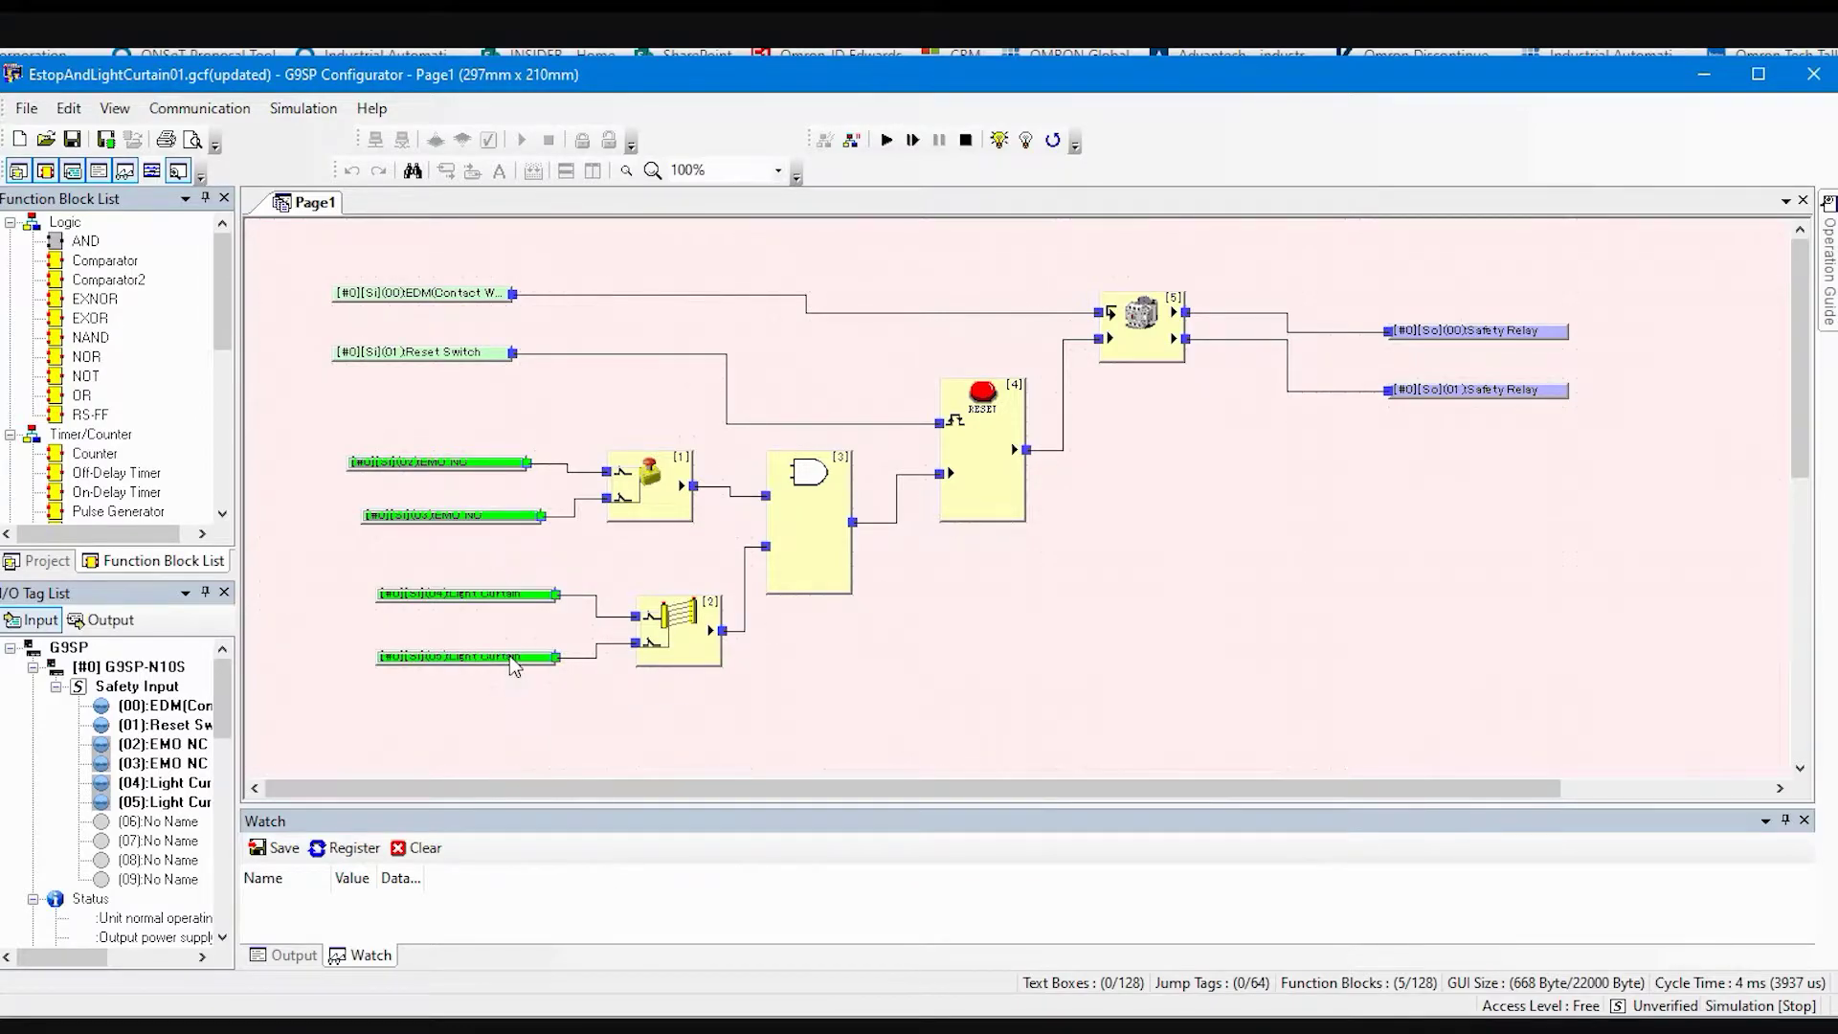
right_click(510, 659)
left_click(610, 918)
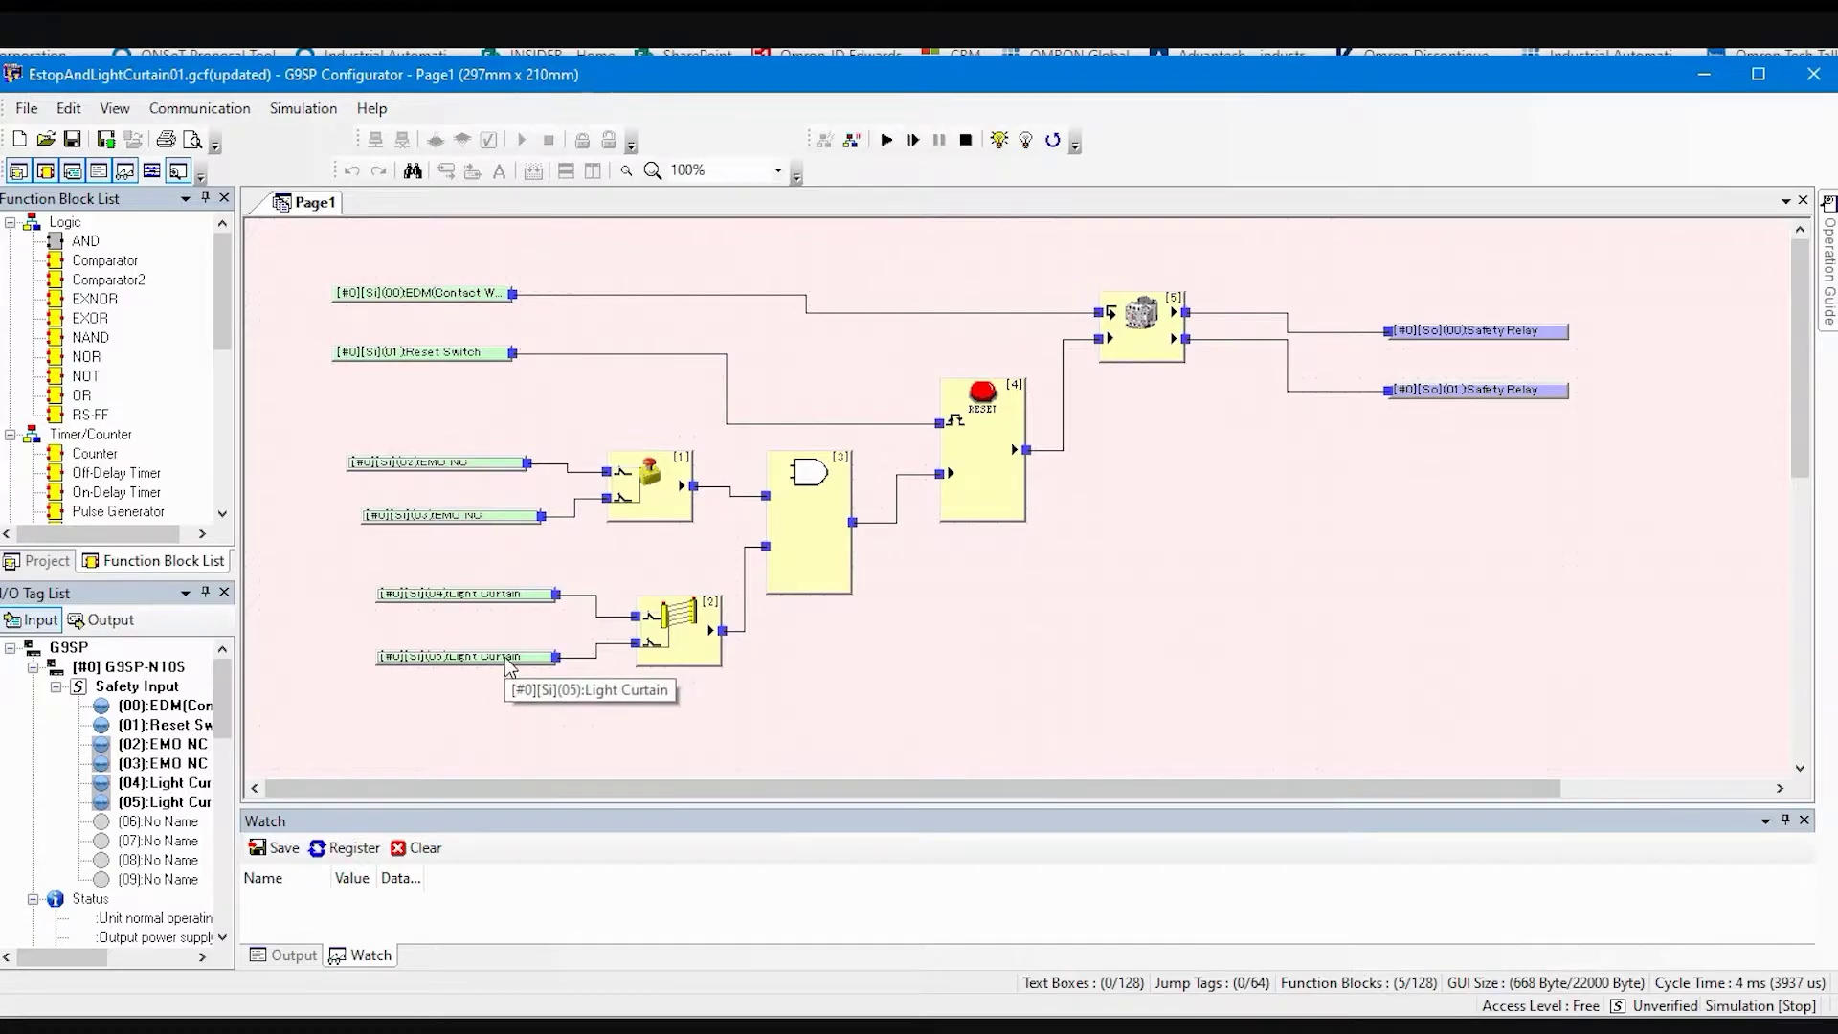
right_click(504, 657)
left_click(586, 894)
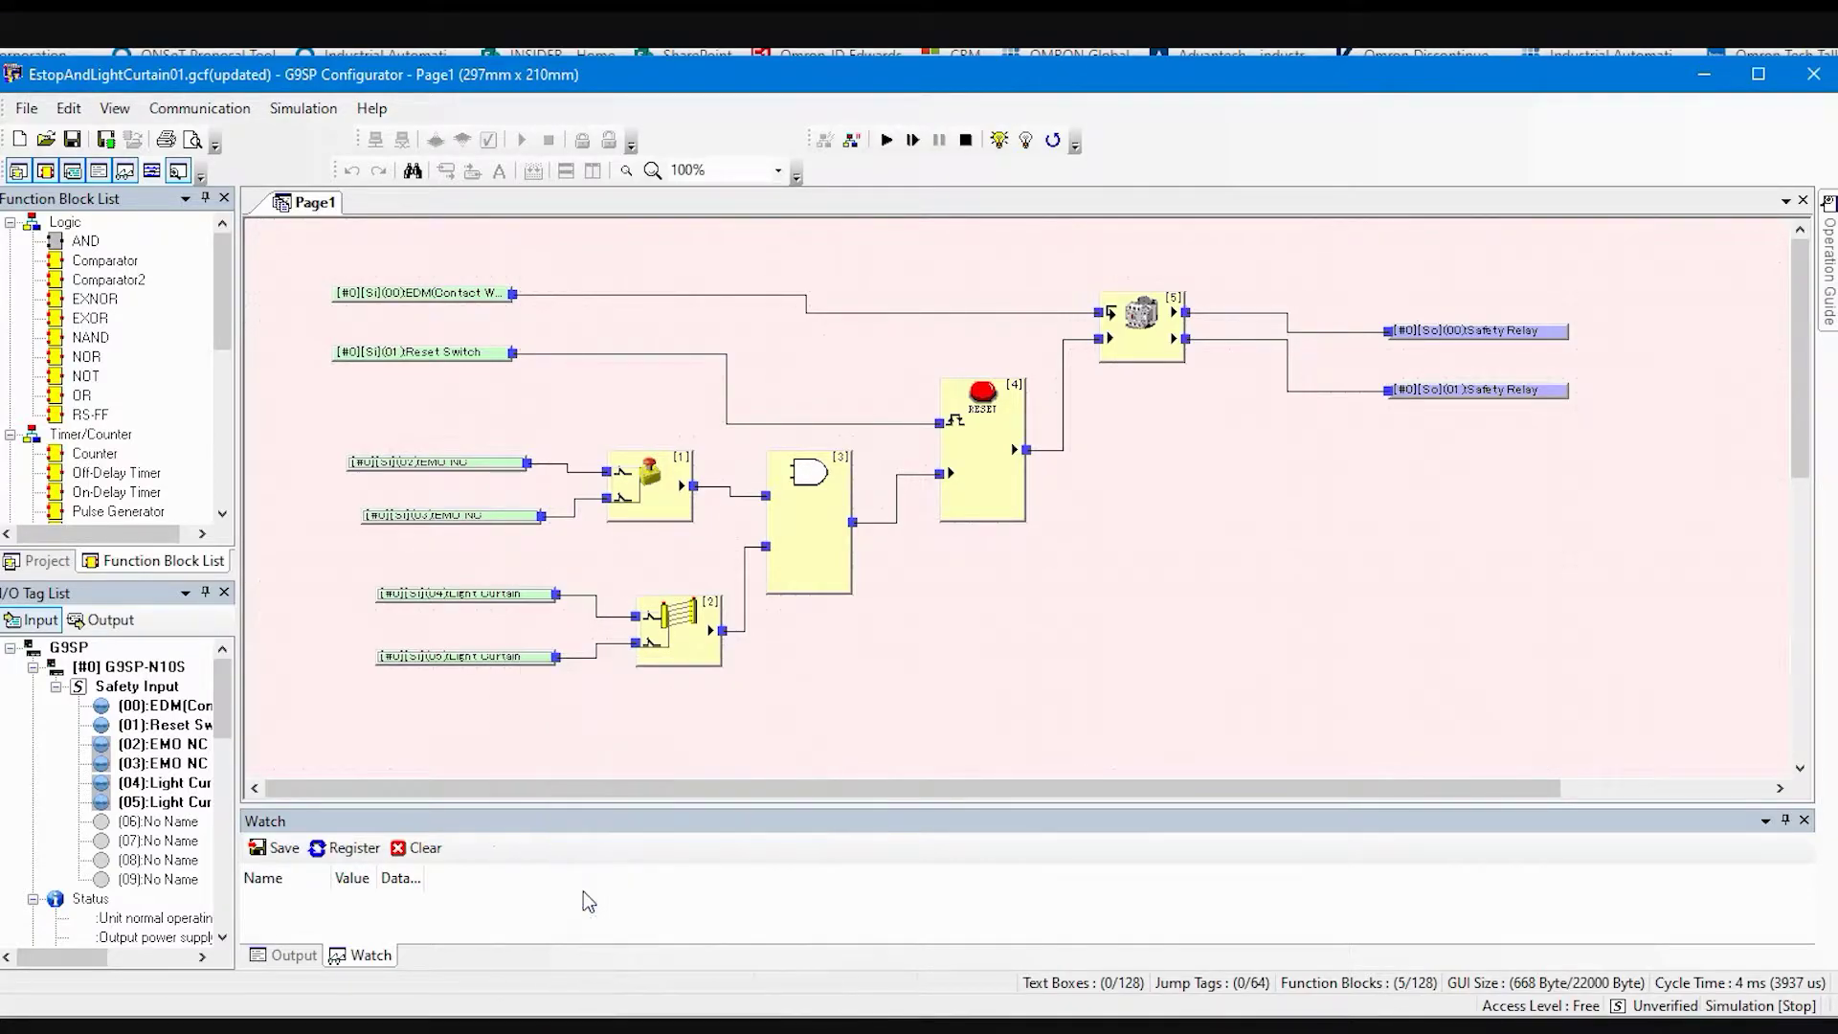
Step: Set the EDM contact welding detection input ON, then switch the Reset Switch on and back off
right_click(450, 294)
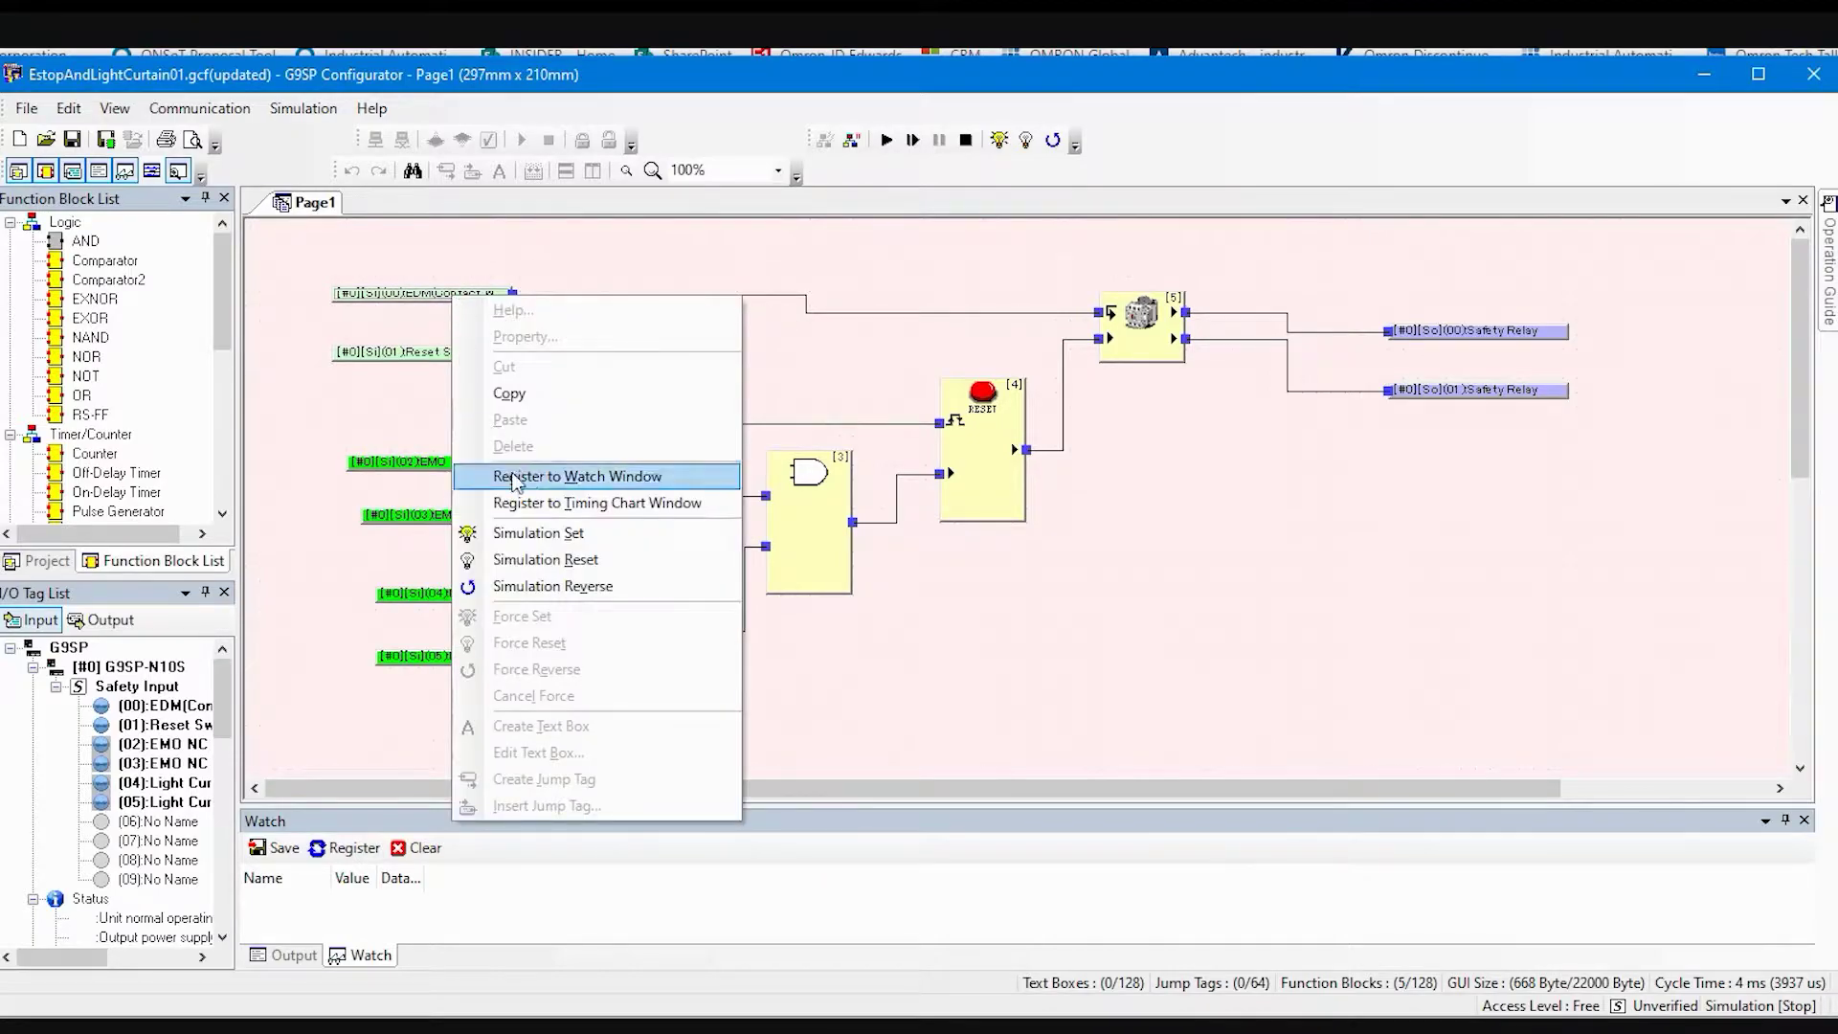
left_click(534, 536)
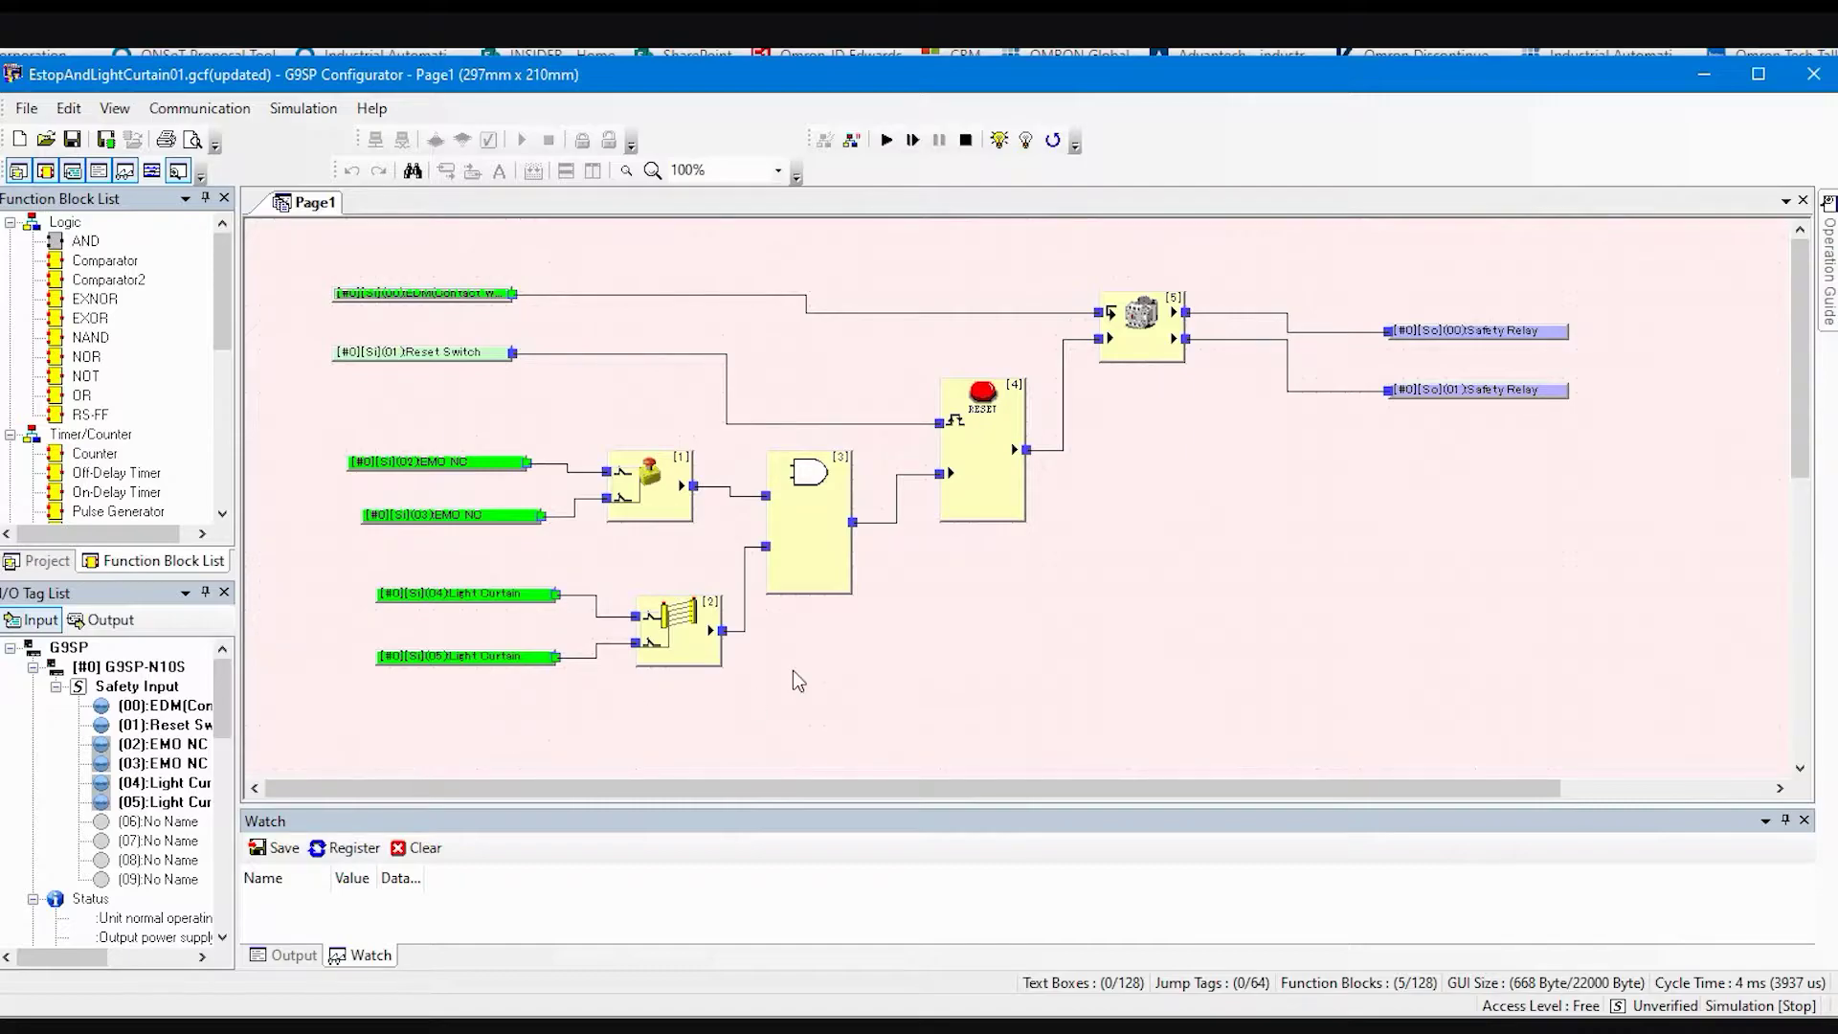
right_click(419, 356)
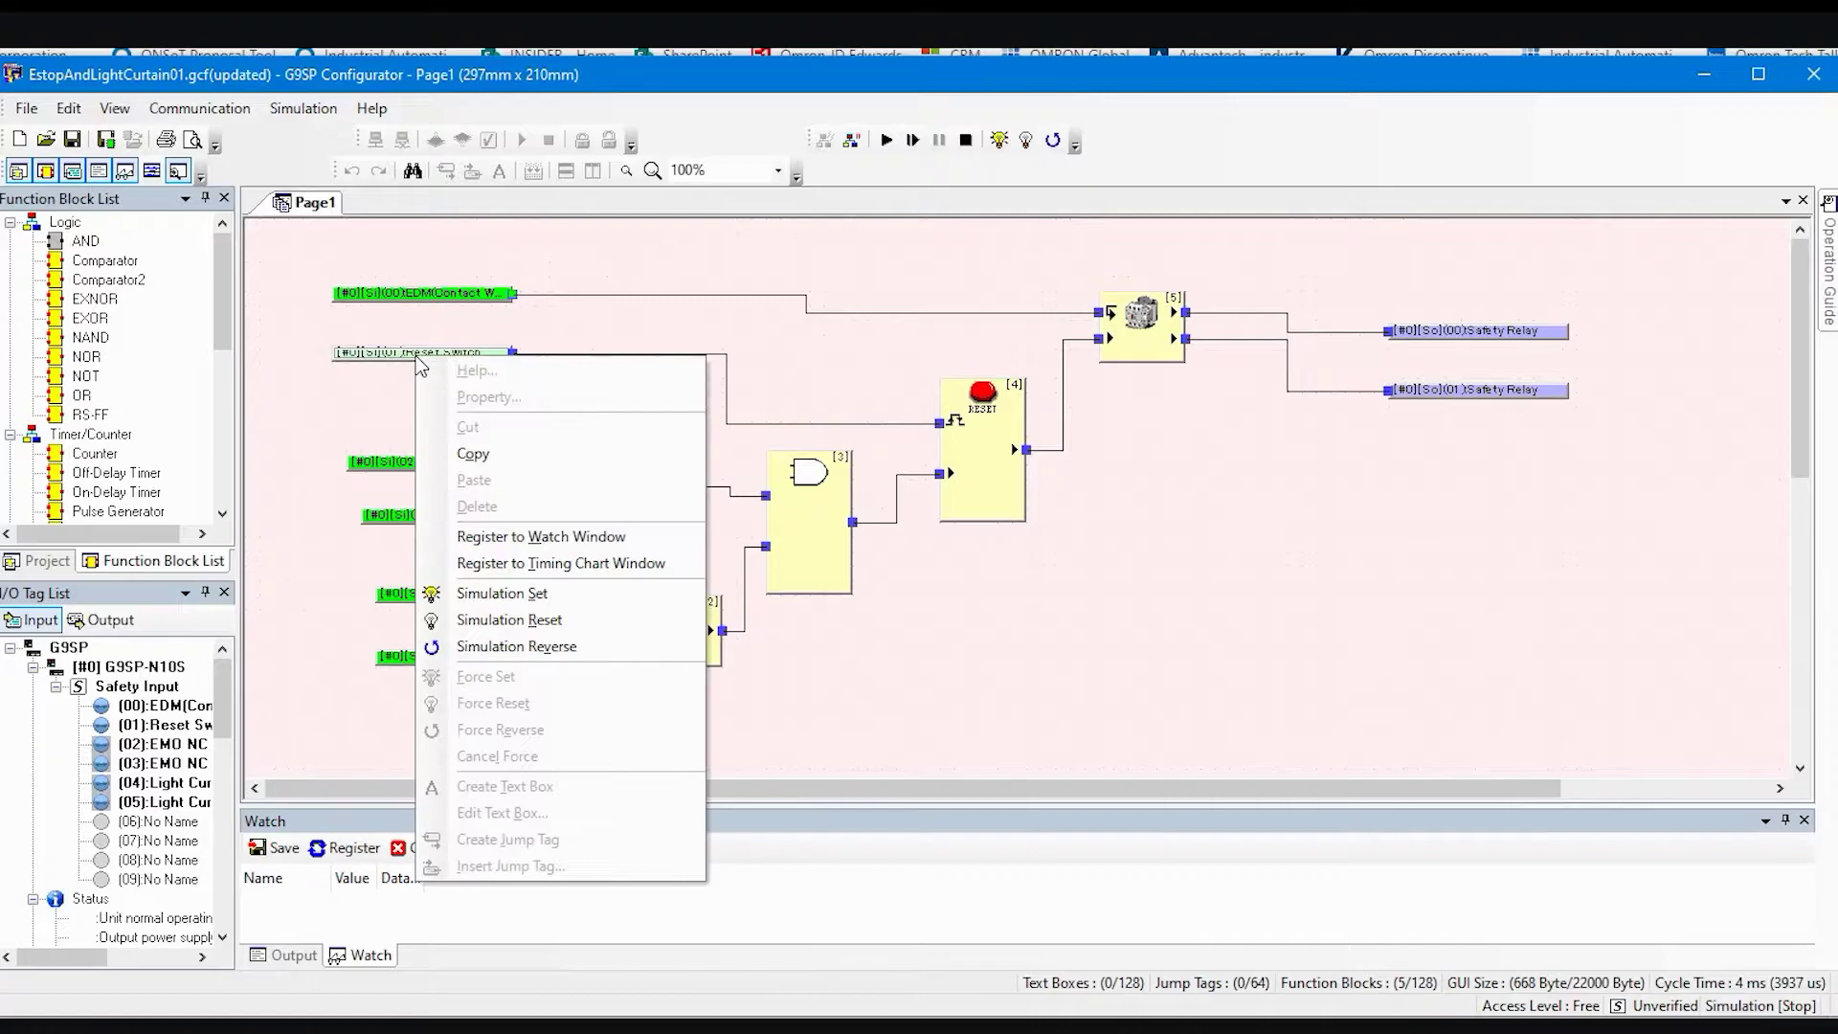
left_click(499, 594)
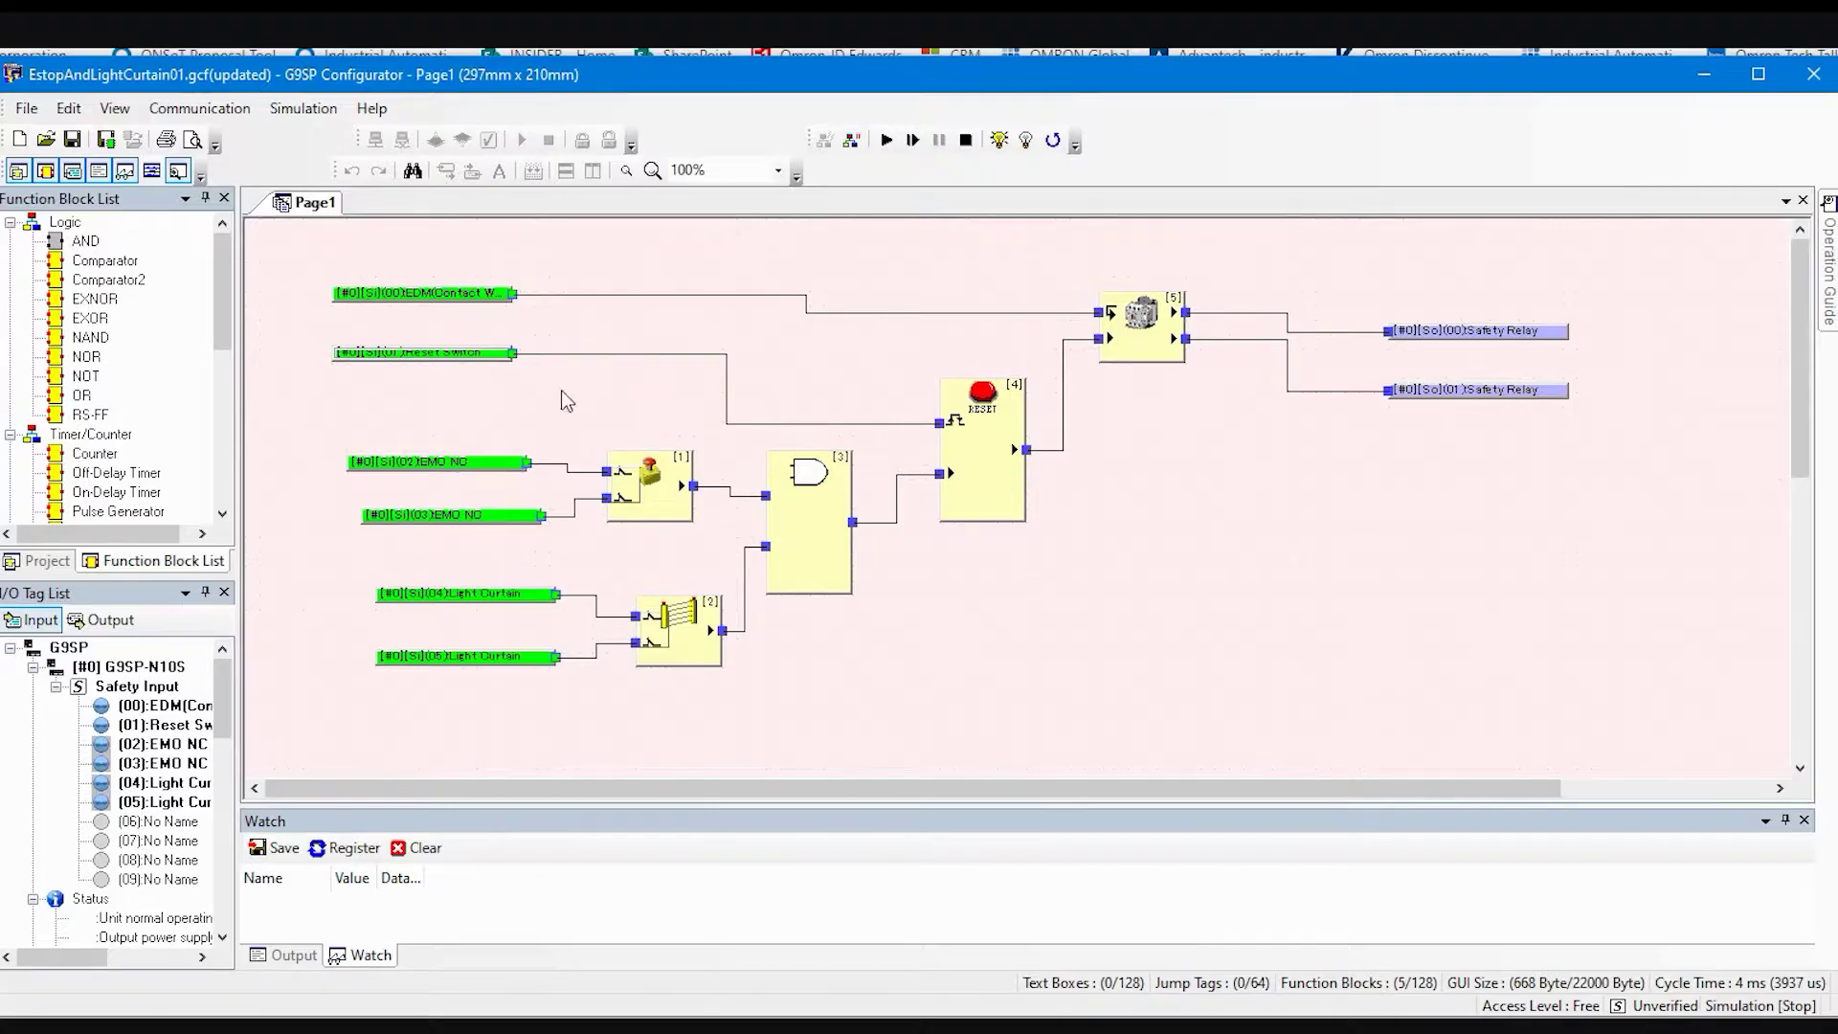
right_click(416, 354)
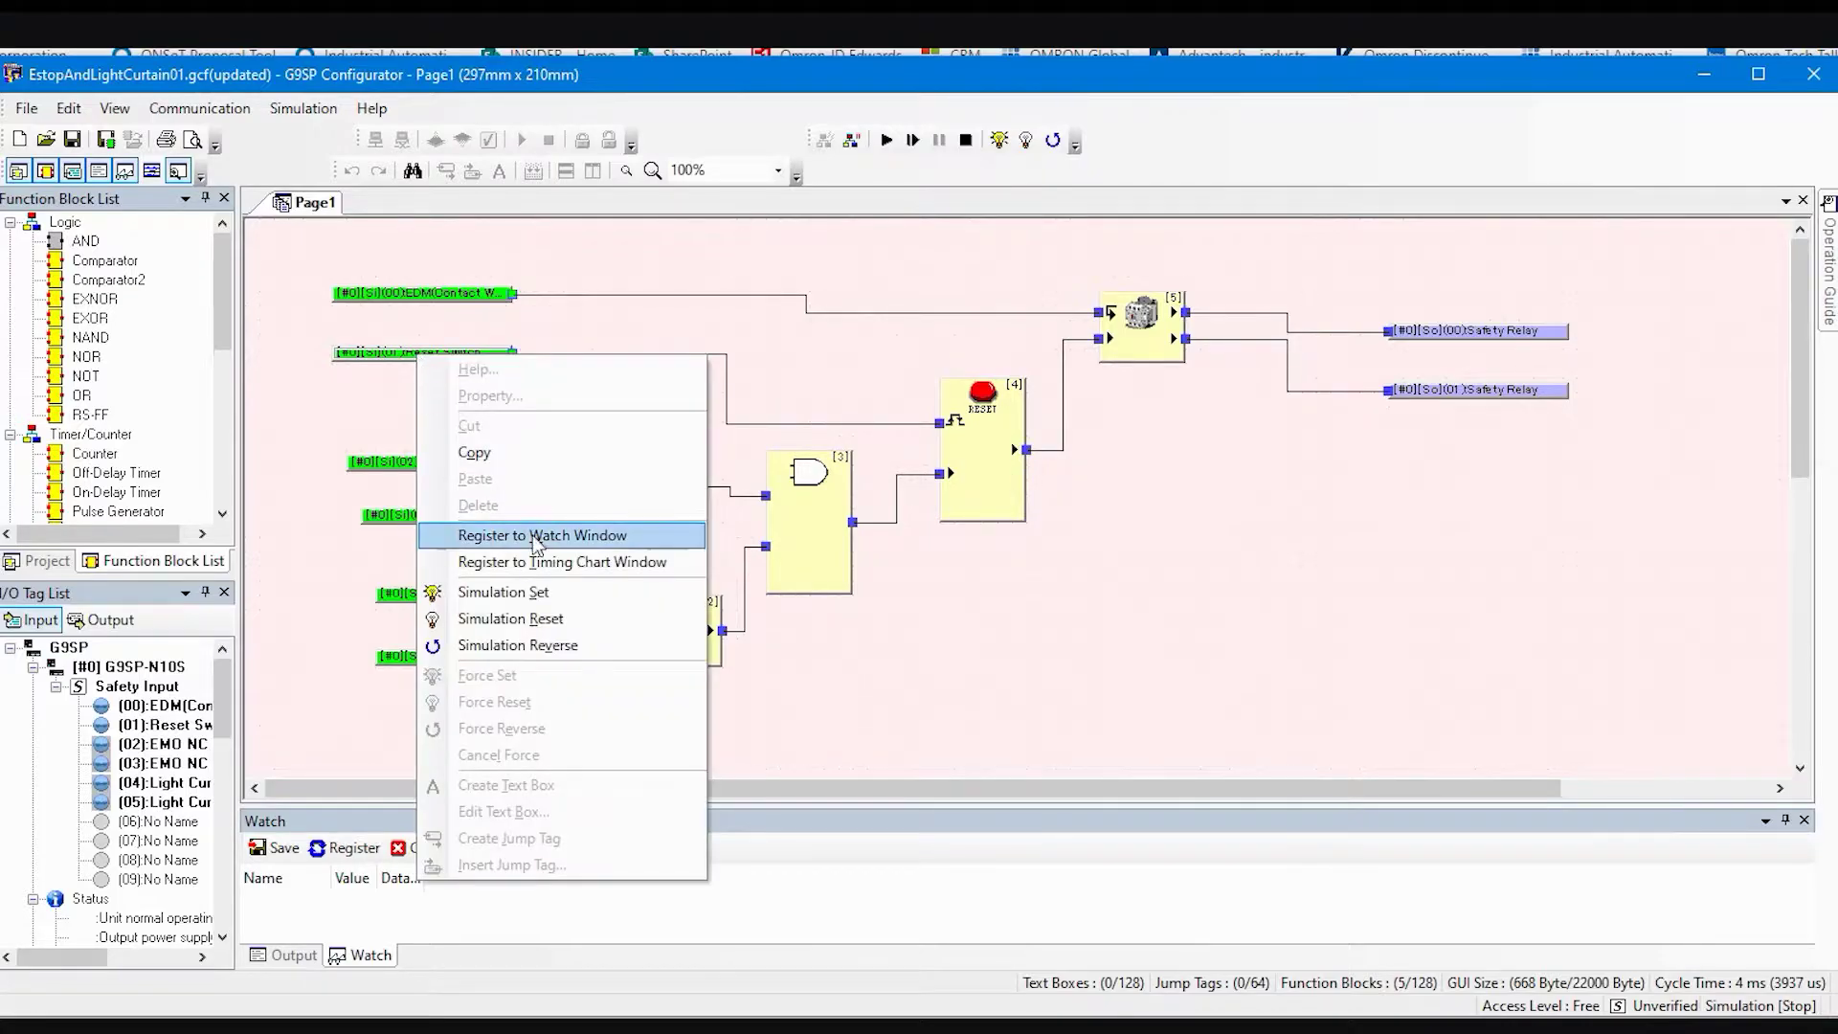
left_click(529, 620)
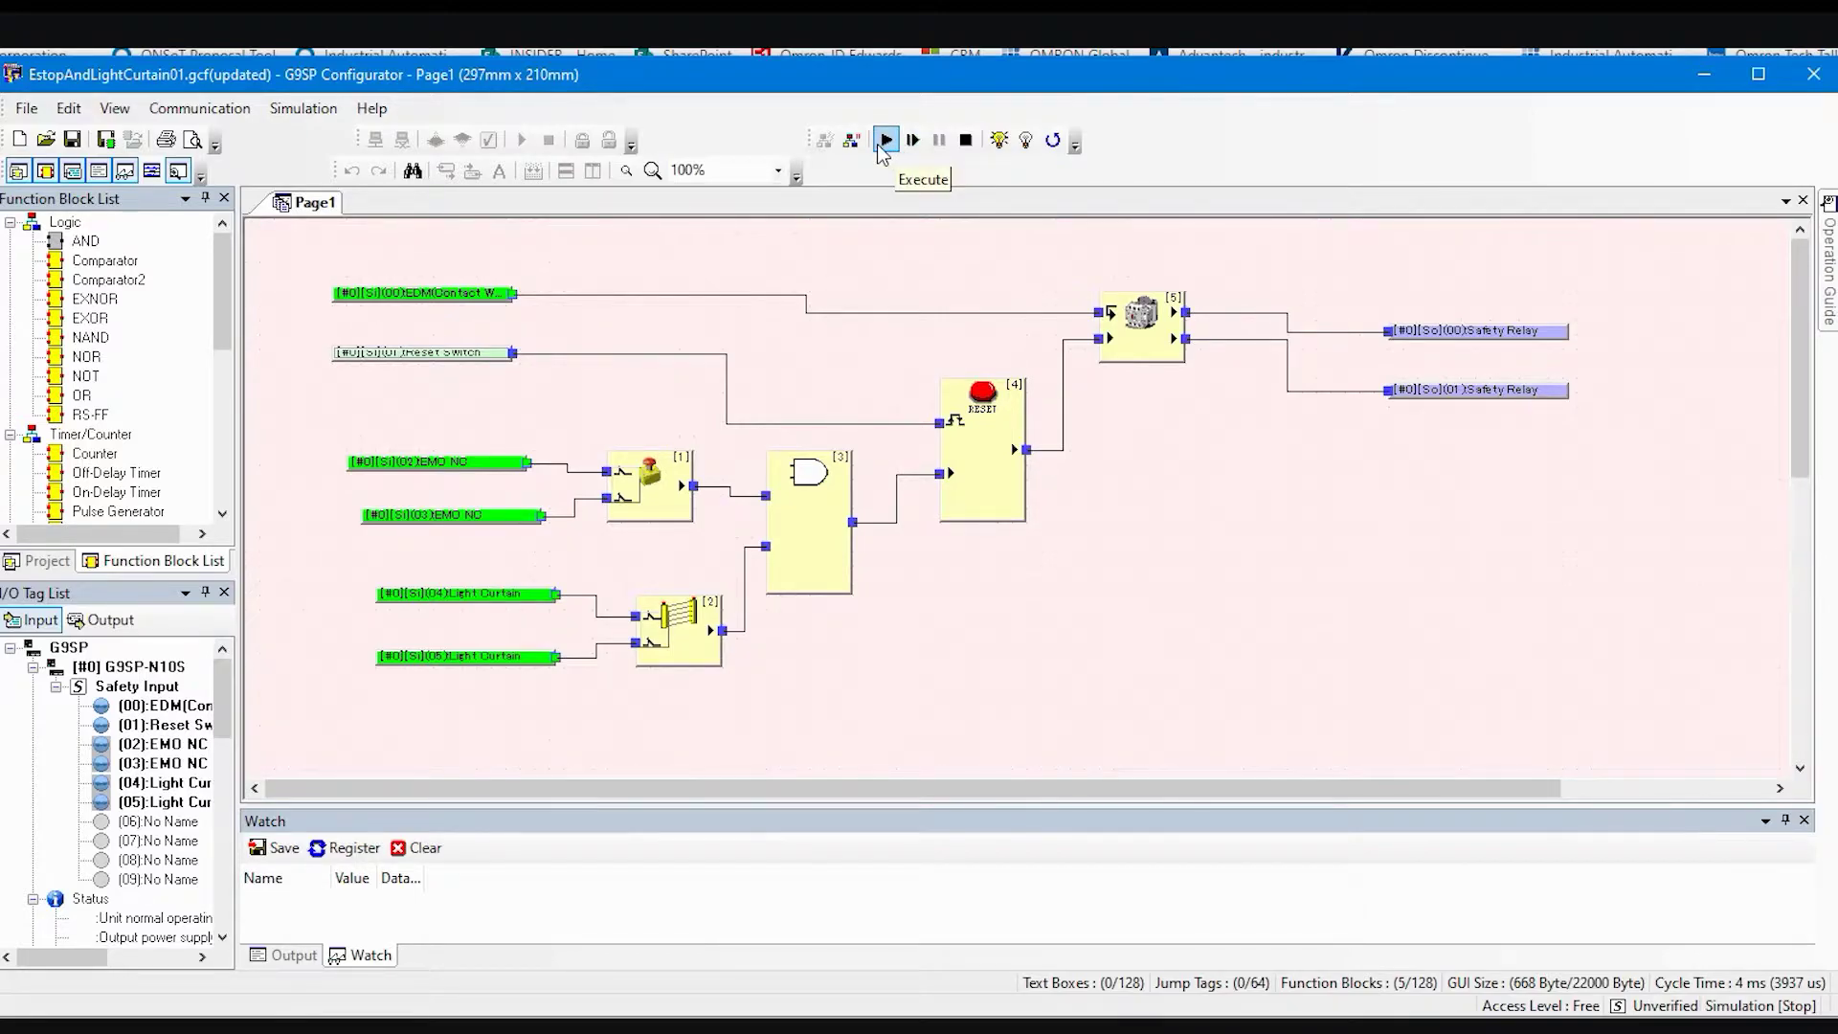
Step: Execute the simulation, pulse the Reset Switch on and off, then stop the simulation
left_click(882, 144)
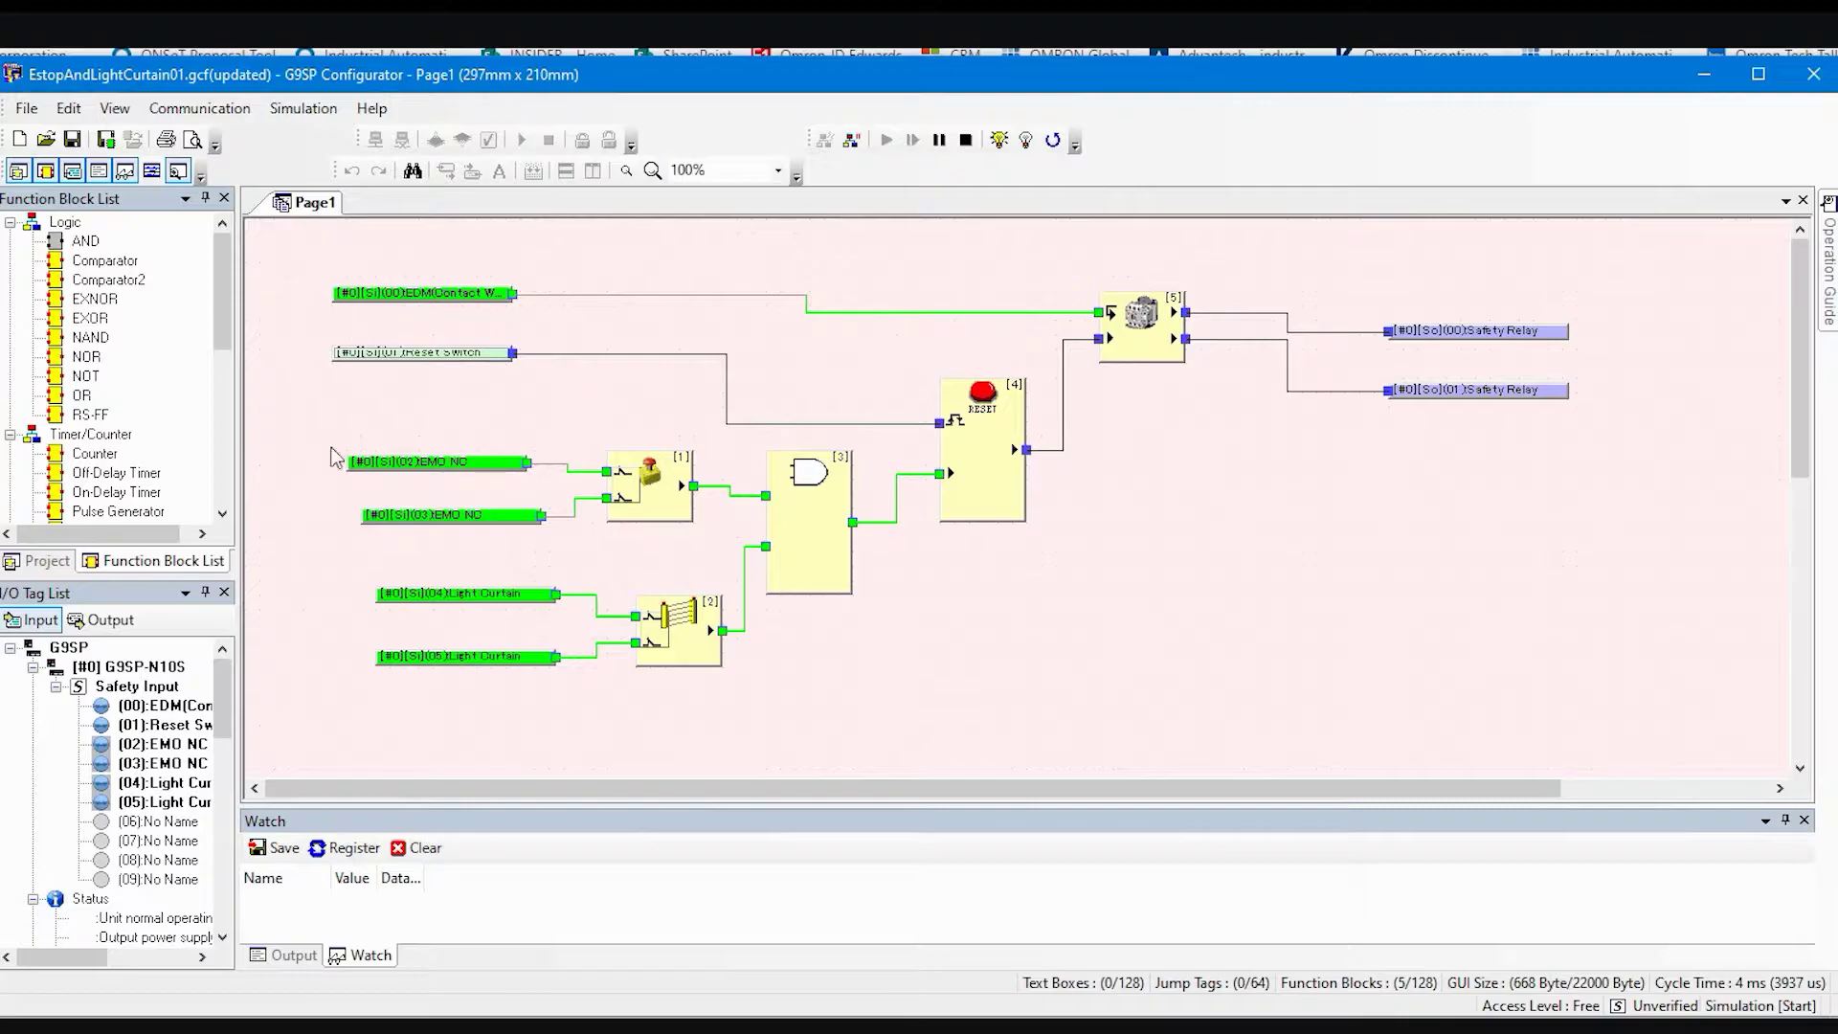
right_click(386, 354)
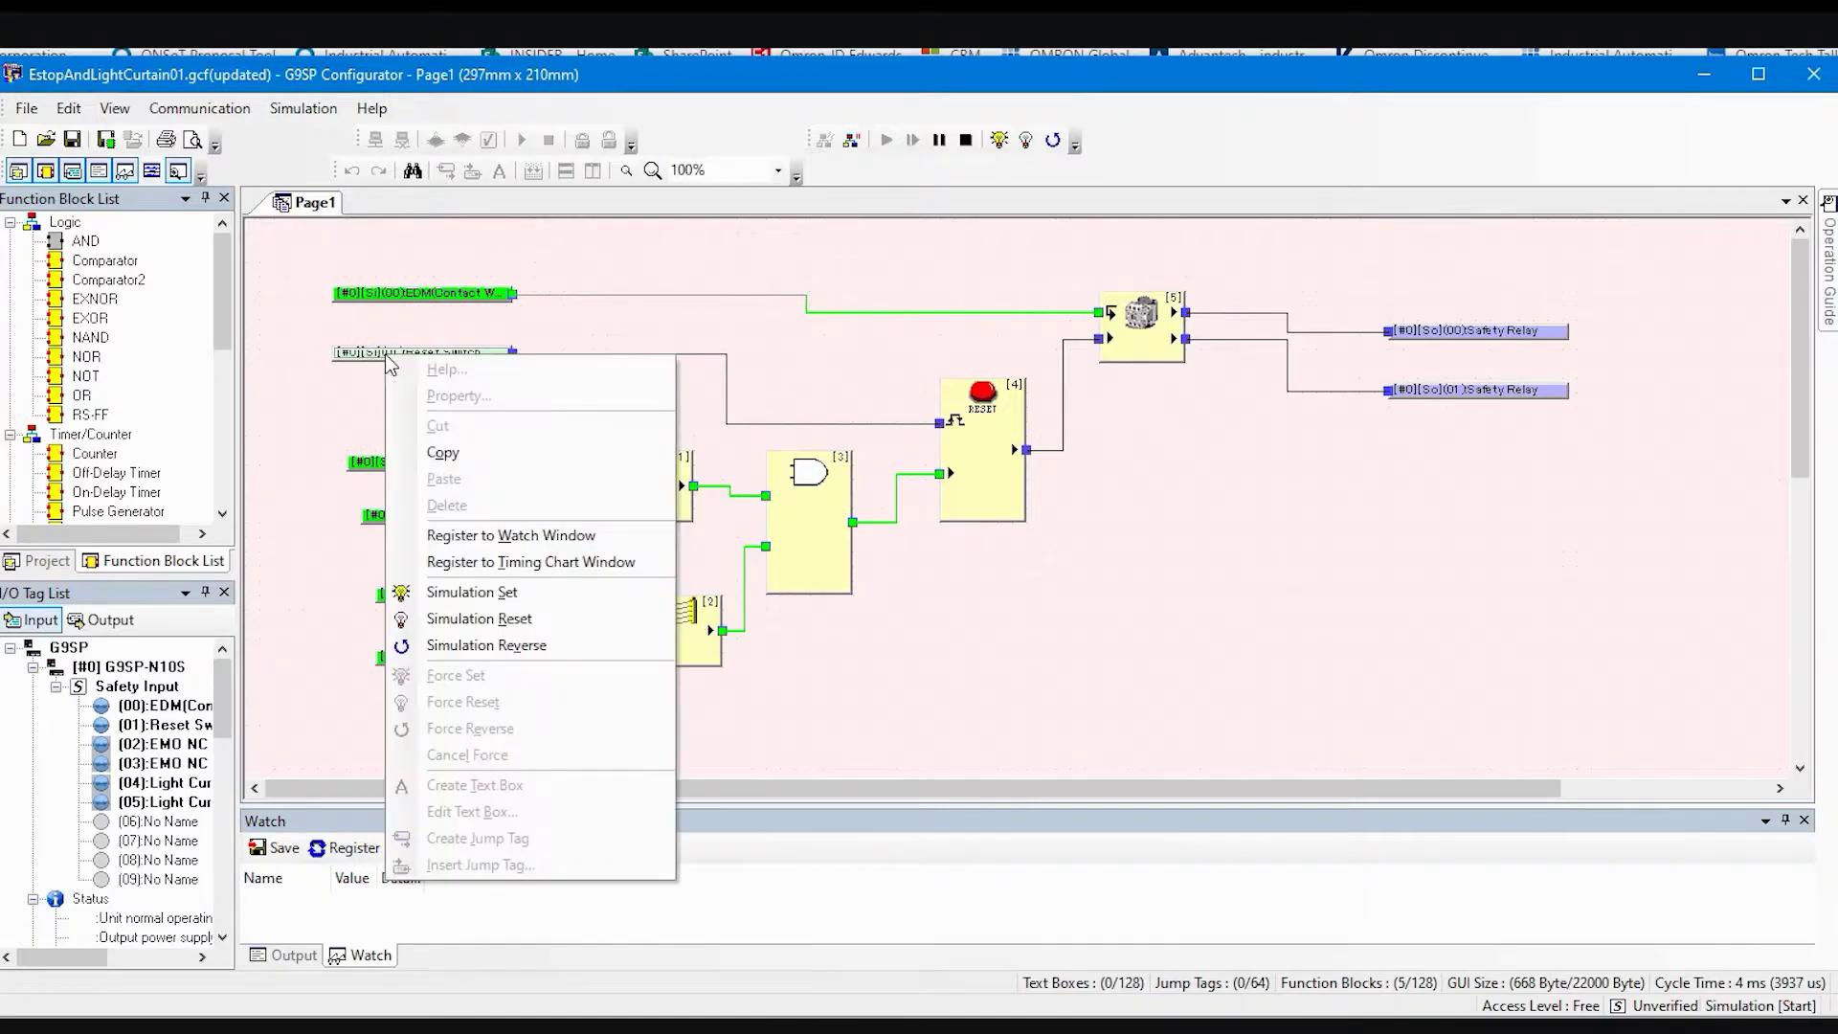
left_click(468, 593)
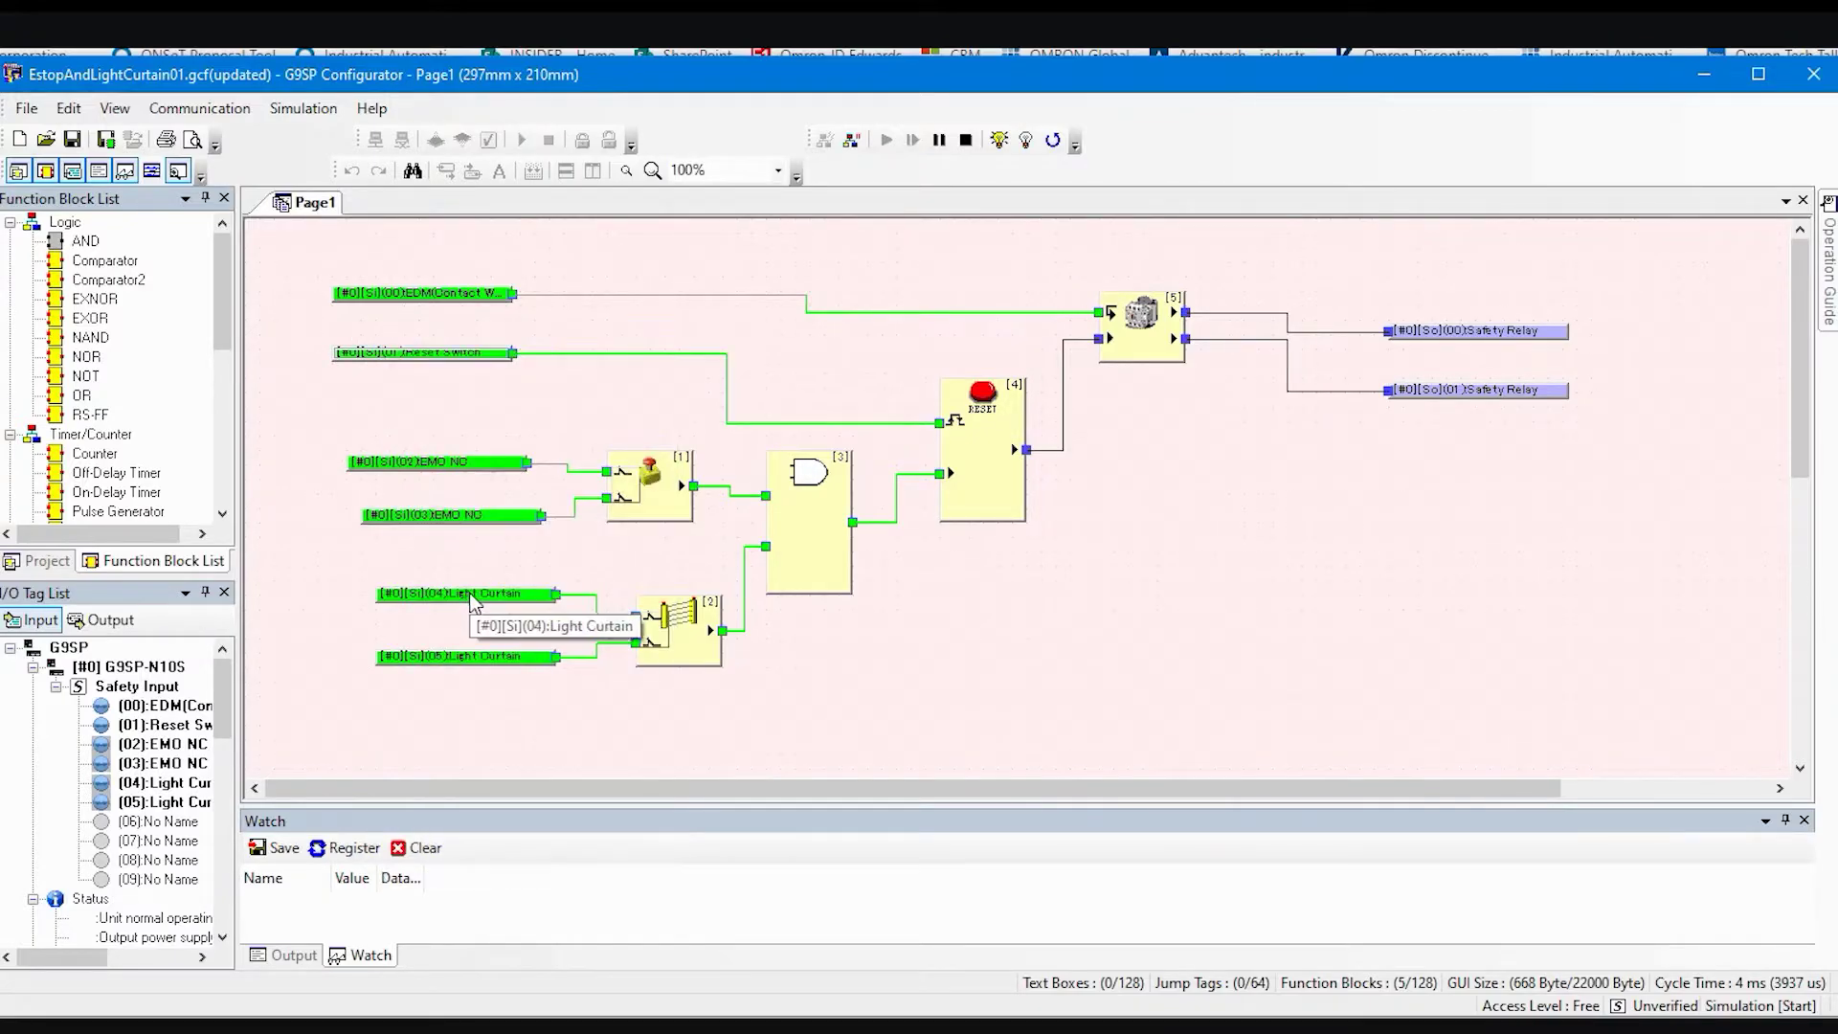
right_click(421, 354)
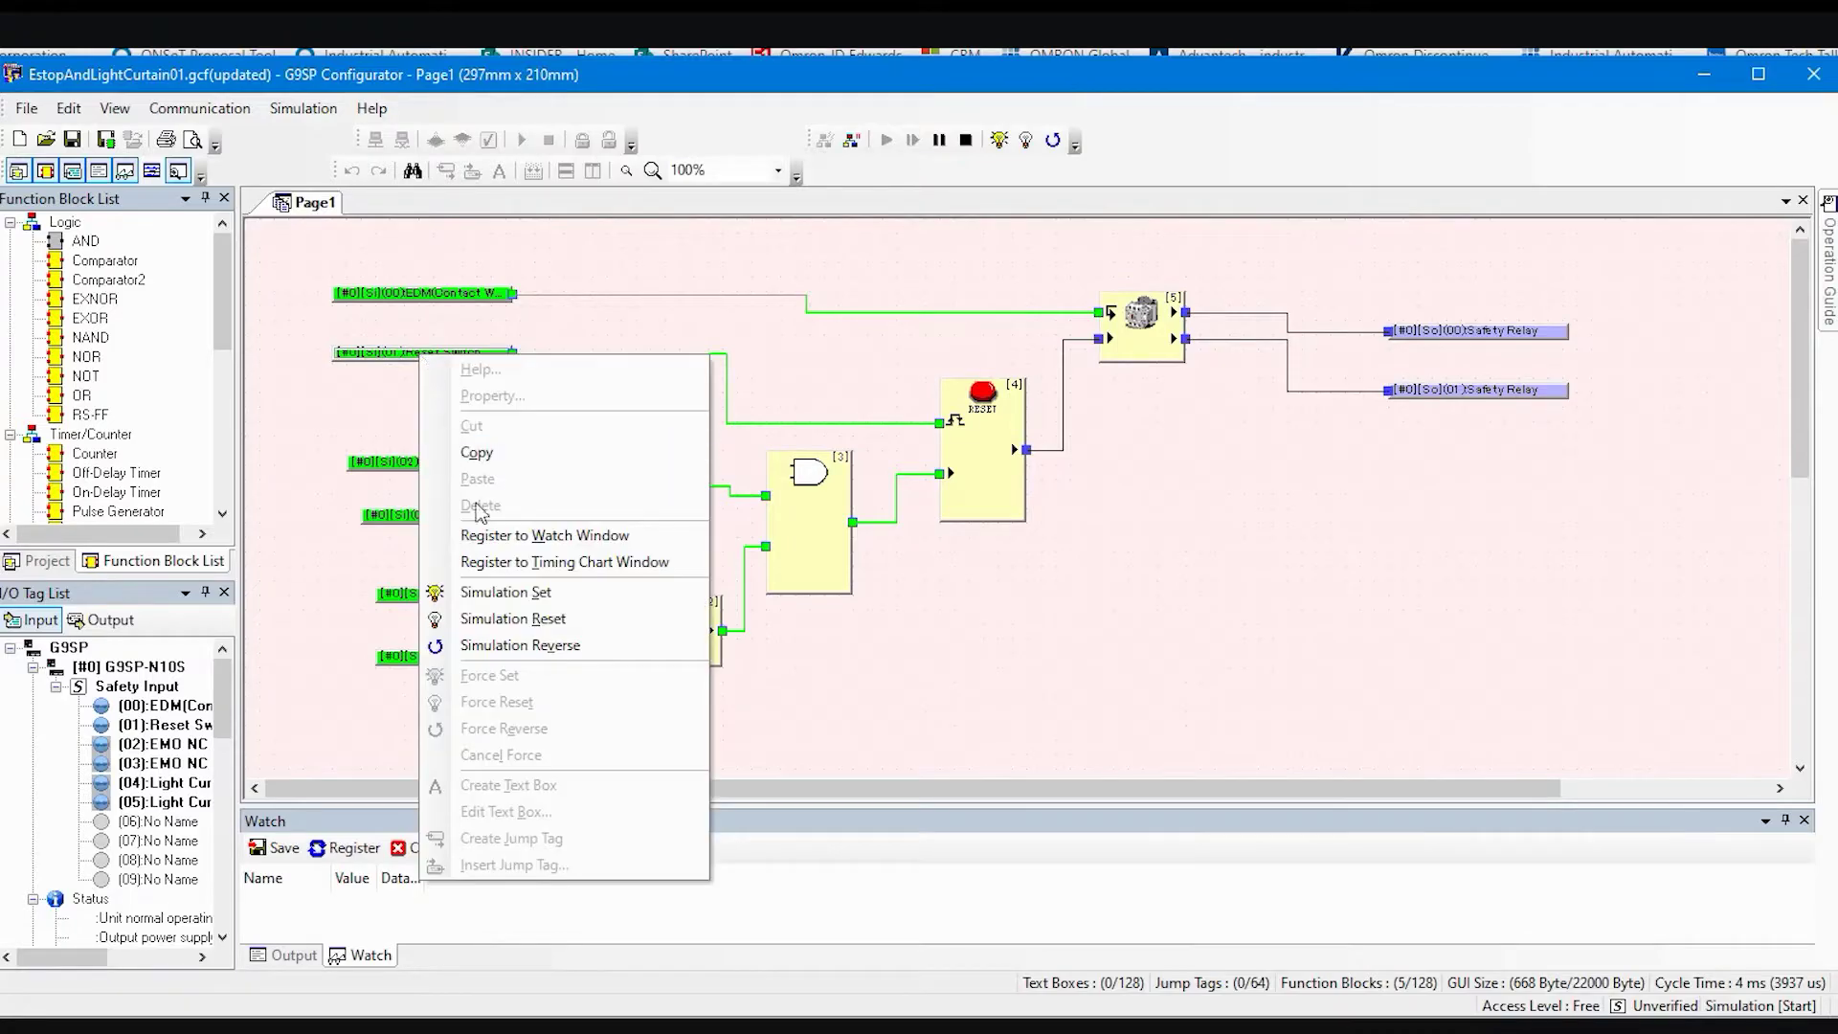
left_click(522, 622)
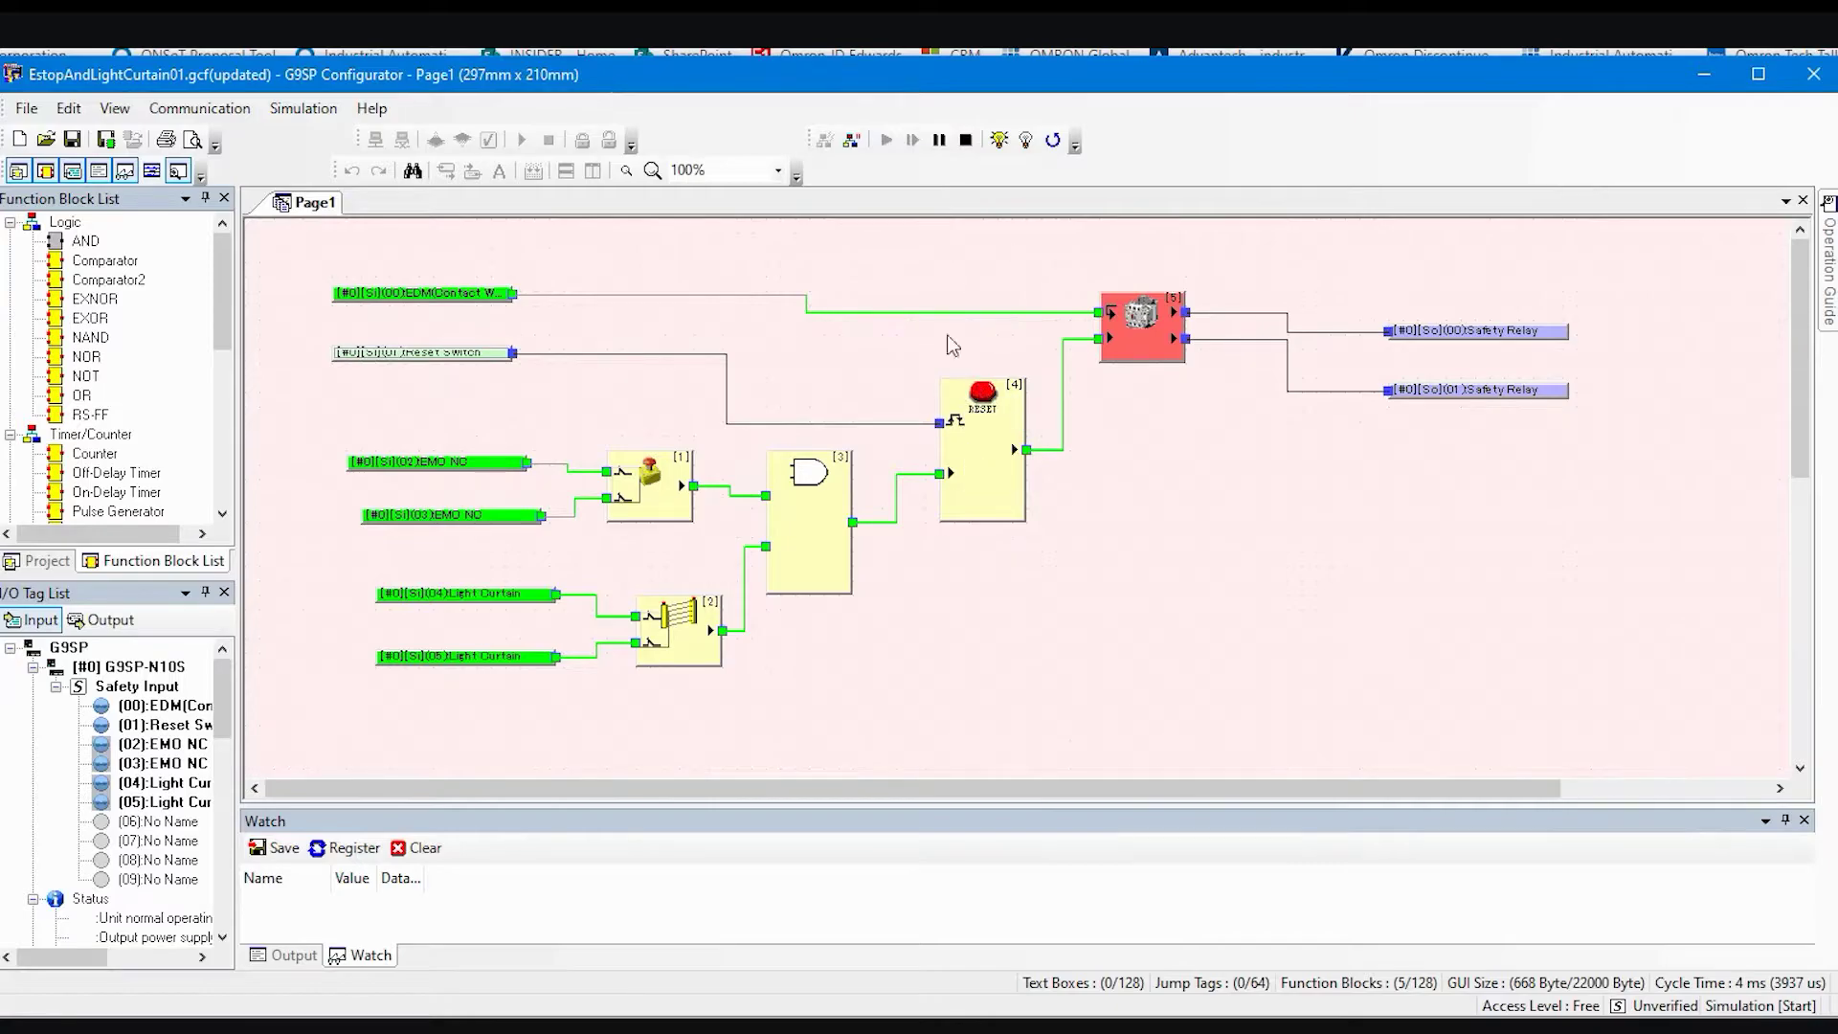
left_click(967, 141)
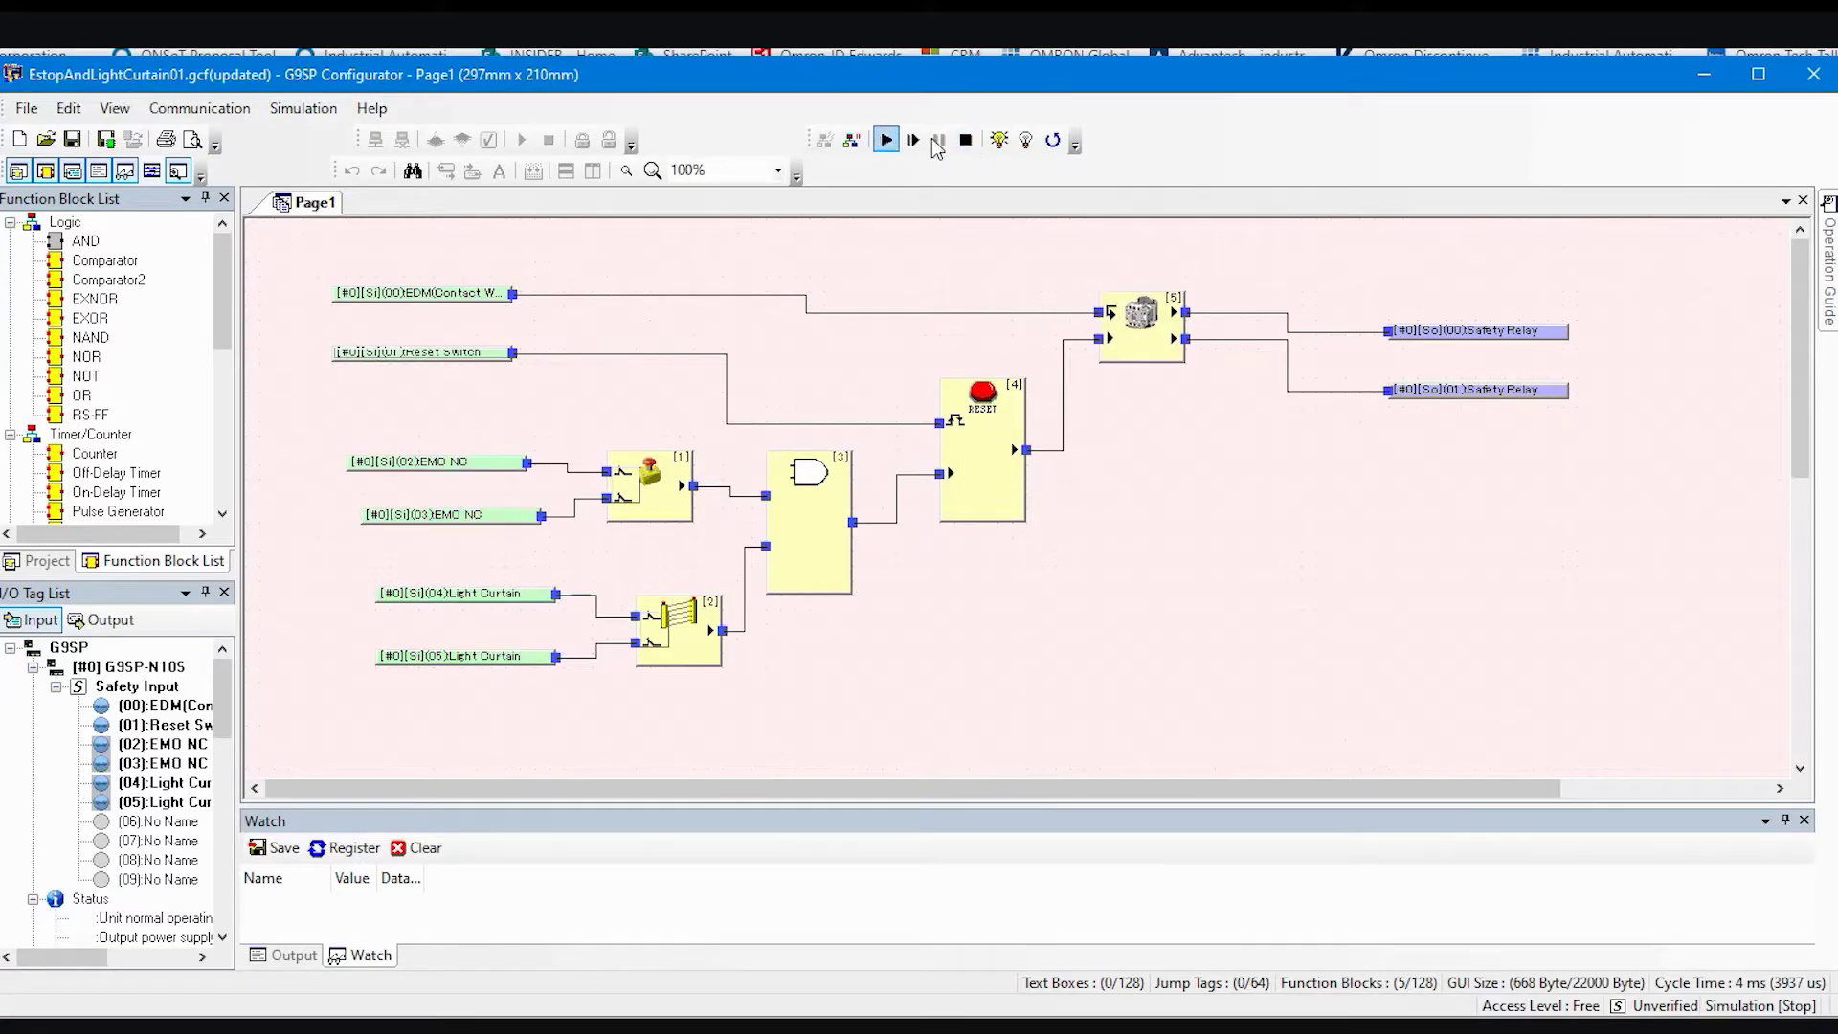
Step: Open Simulation > Feedback Settings, showing the EDM input paired with the Safety Relay output at 200 ms
left_click(289, 115)
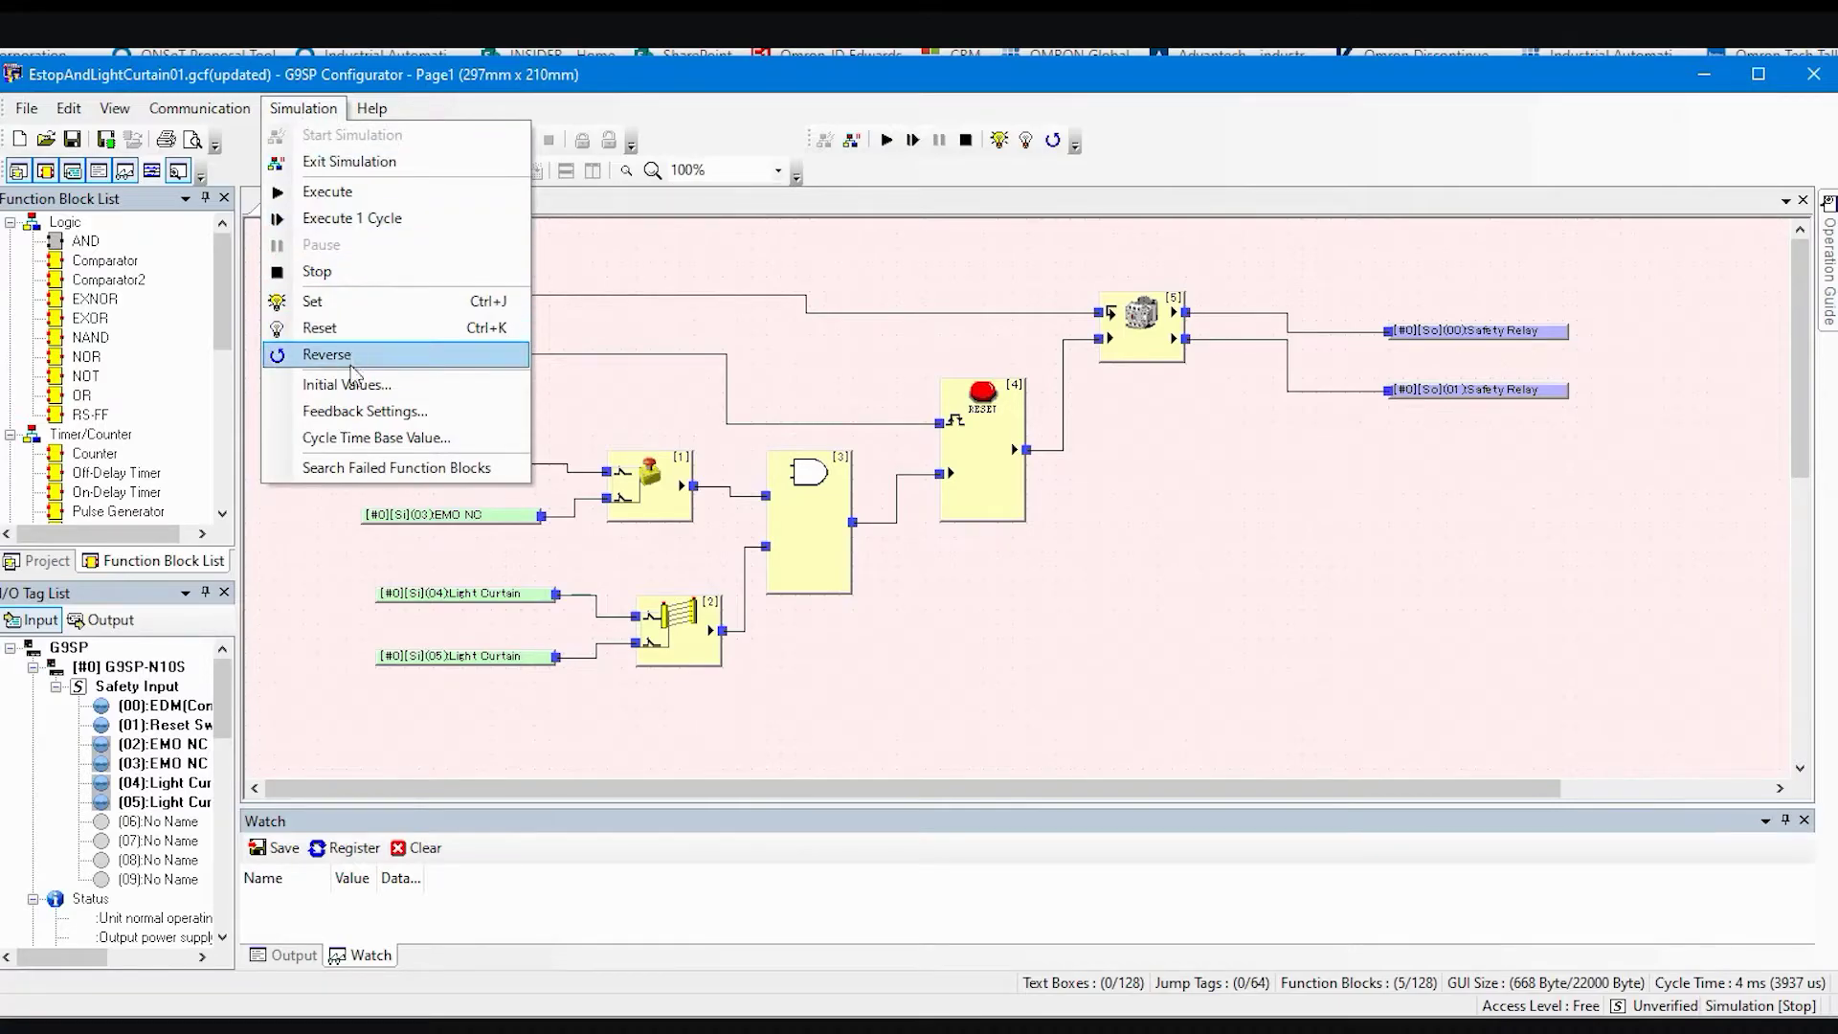
left_click(354, 413)
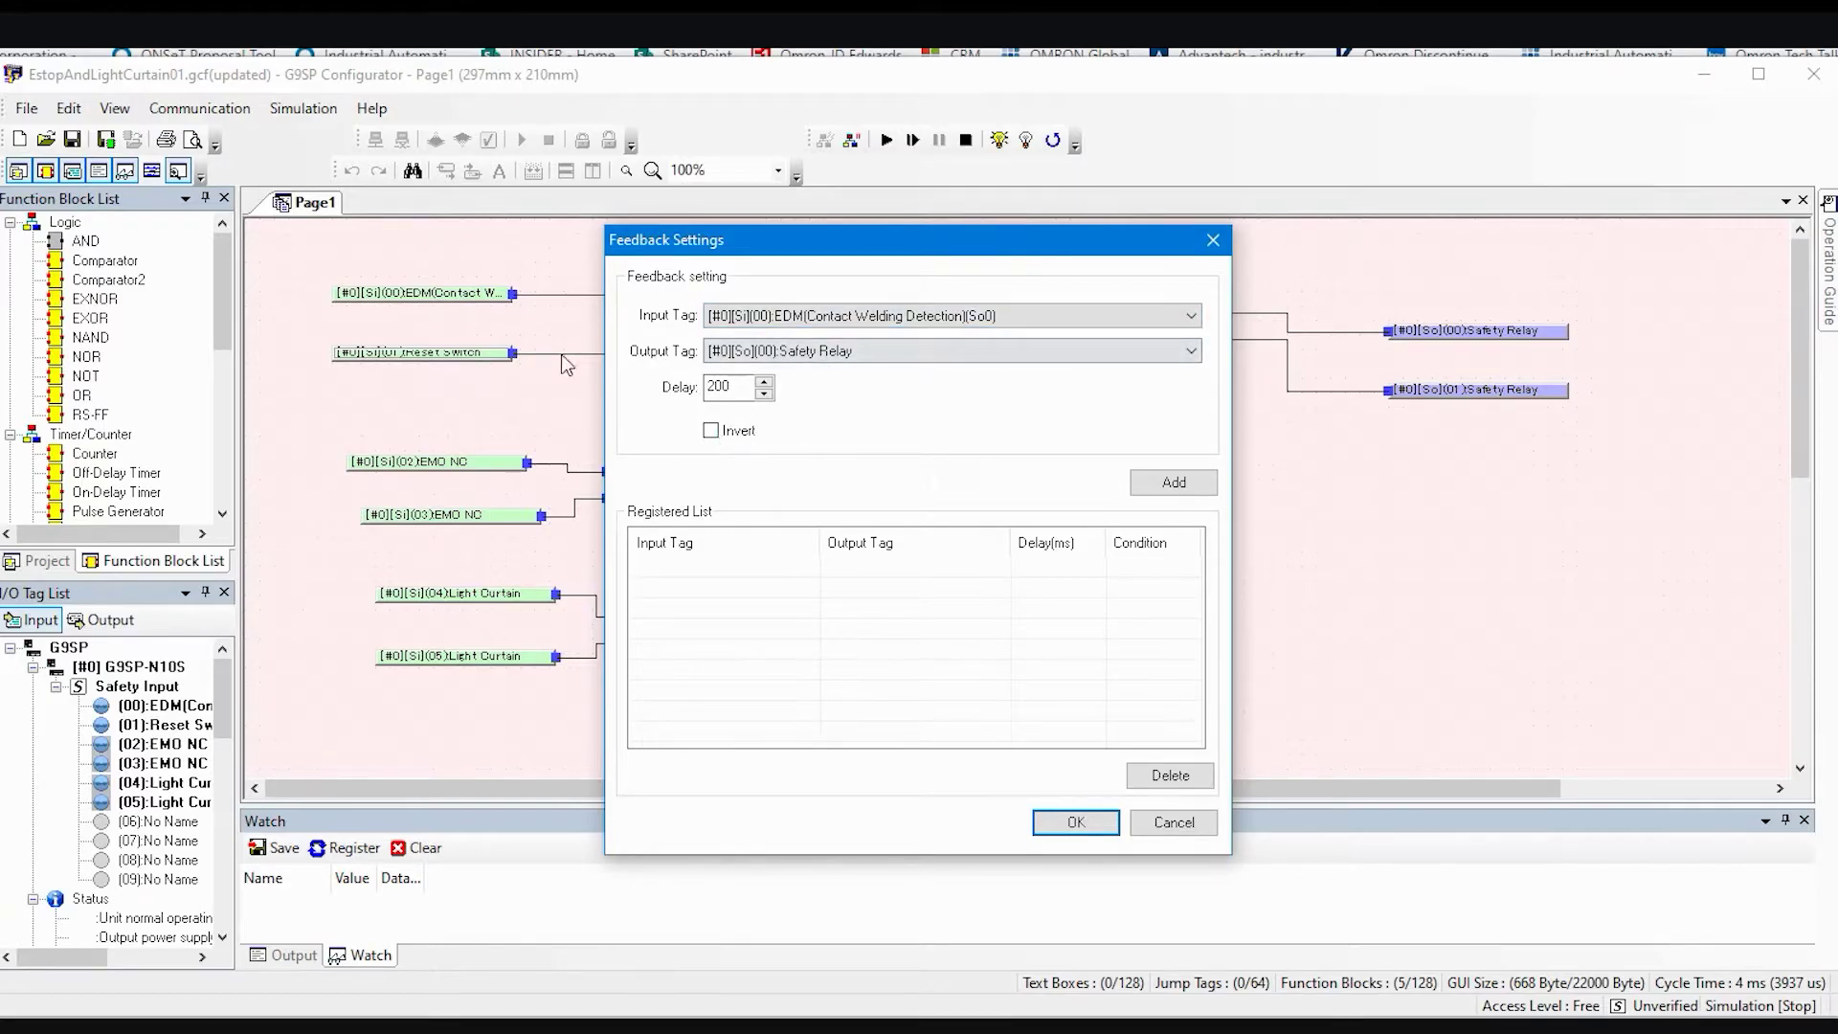
Step: Add an inverted 200 ms EDM-to-Safety Relay feedback to the Registered List and confirm with OK
left_click(712, 430)
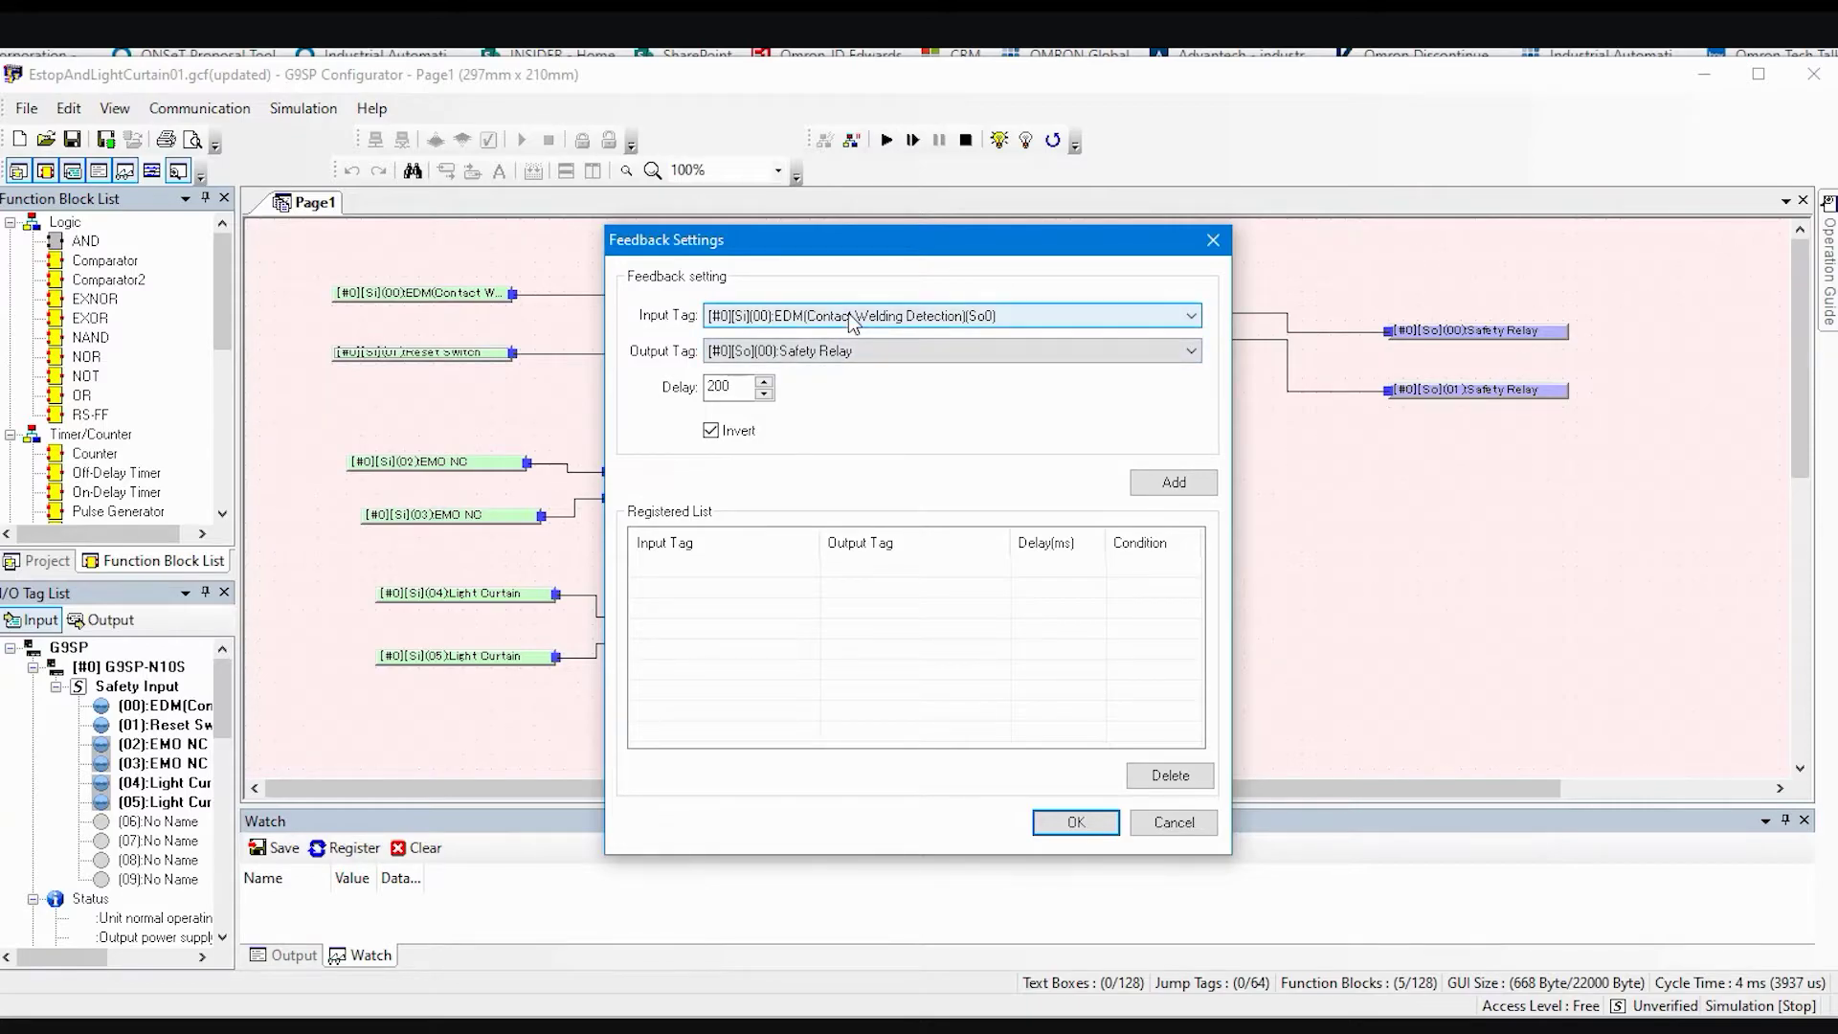
left_click(1164, 493)
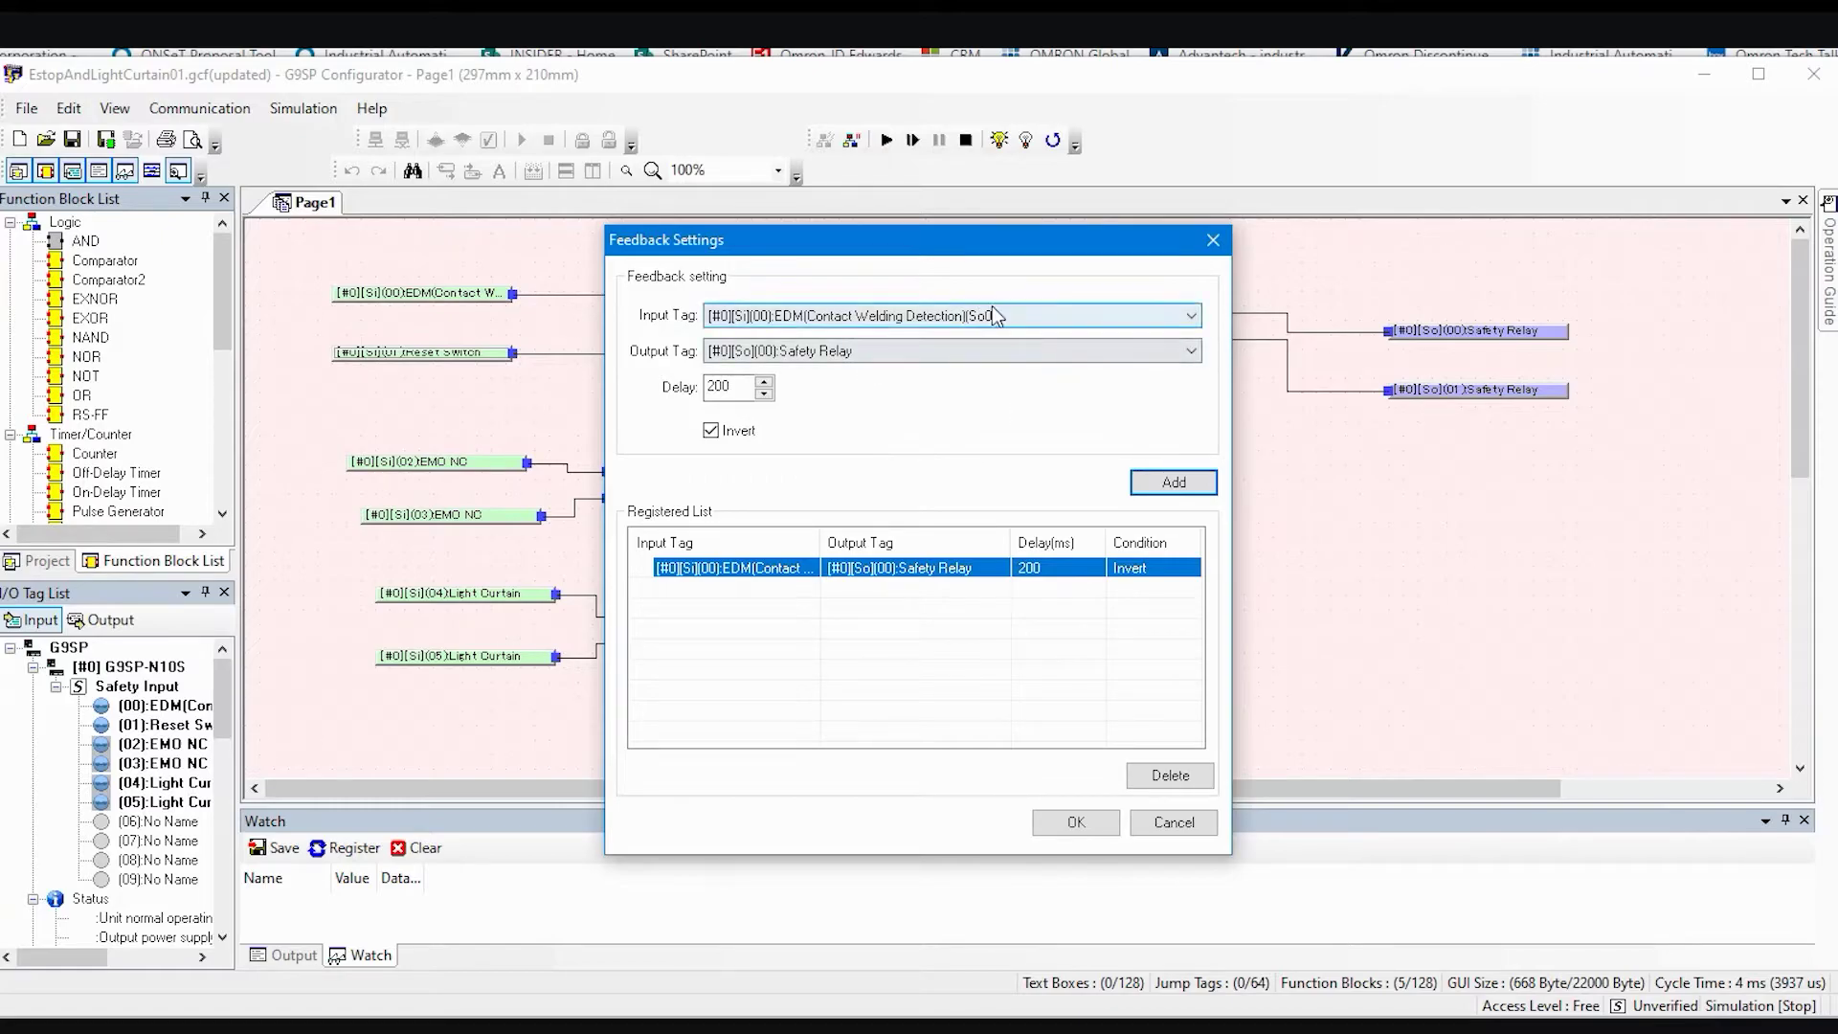
left_click(1084, 825)
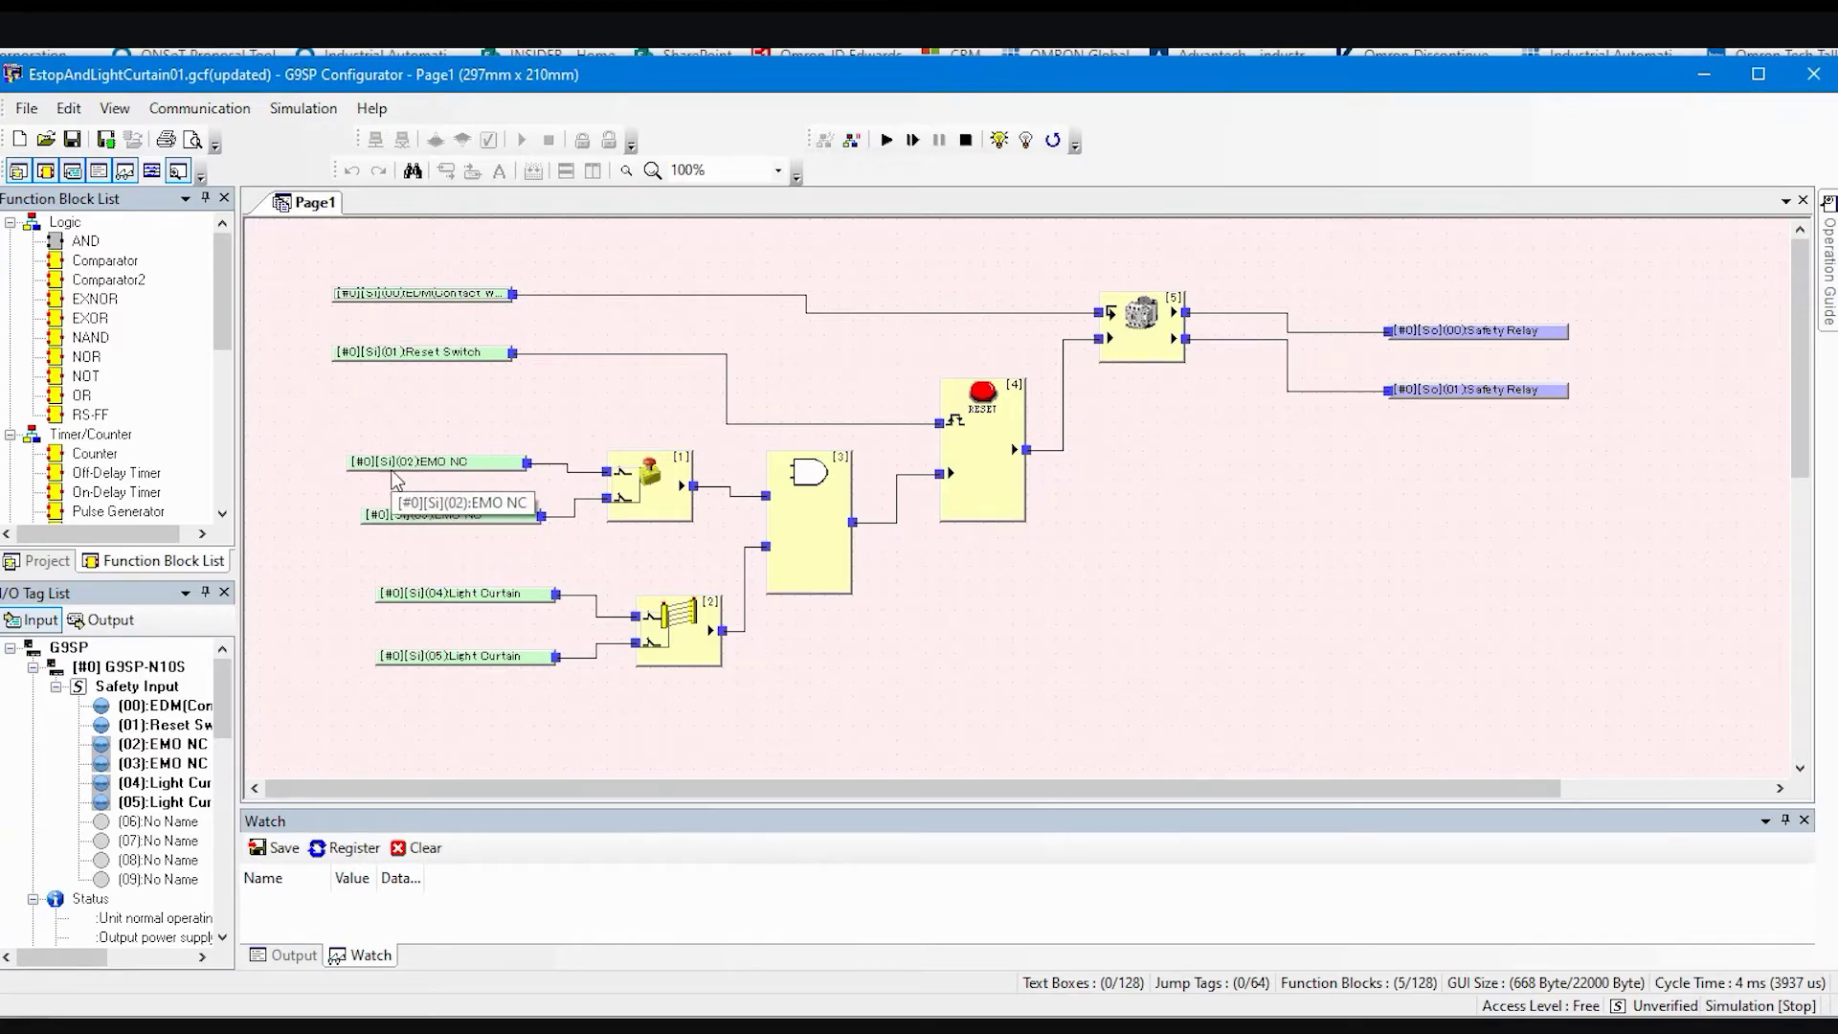
right_click(481, 595)
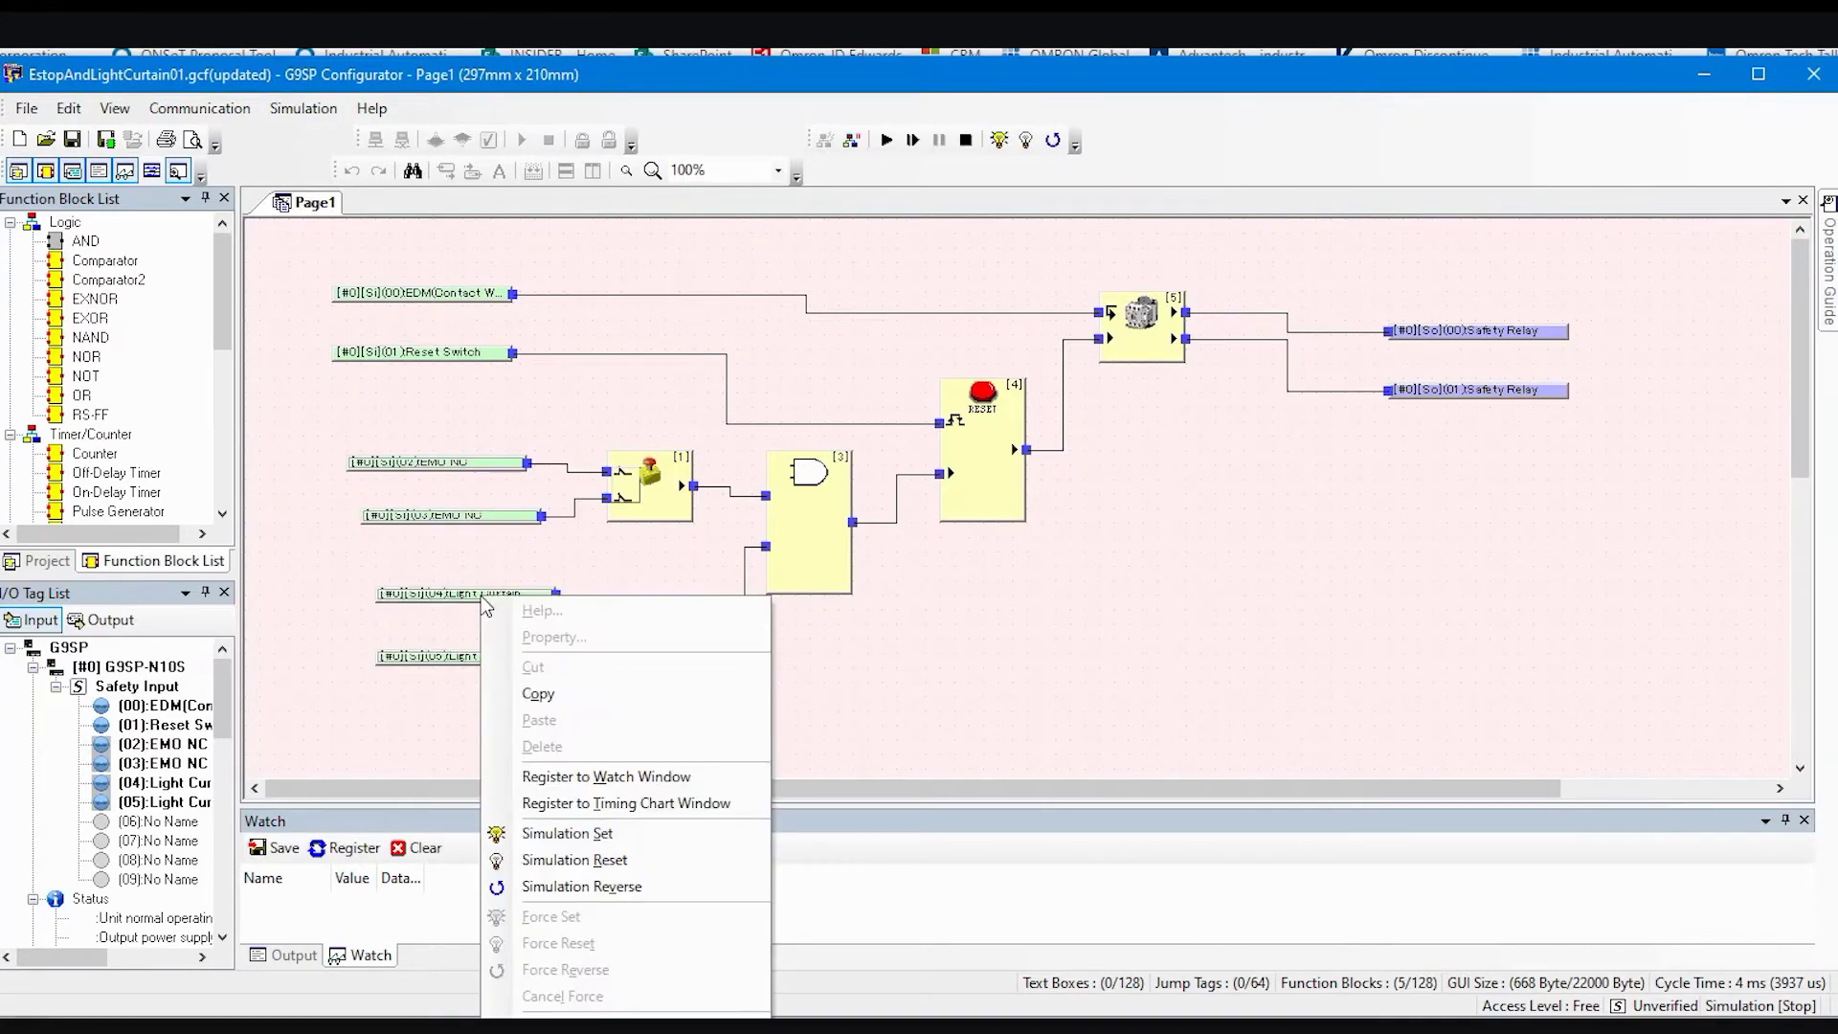
Step: Set the E-stop and light curtain inputs ON, execute, and pulse the Reset Switch to energise both Safety Relay outputs
left_click(567, 832)
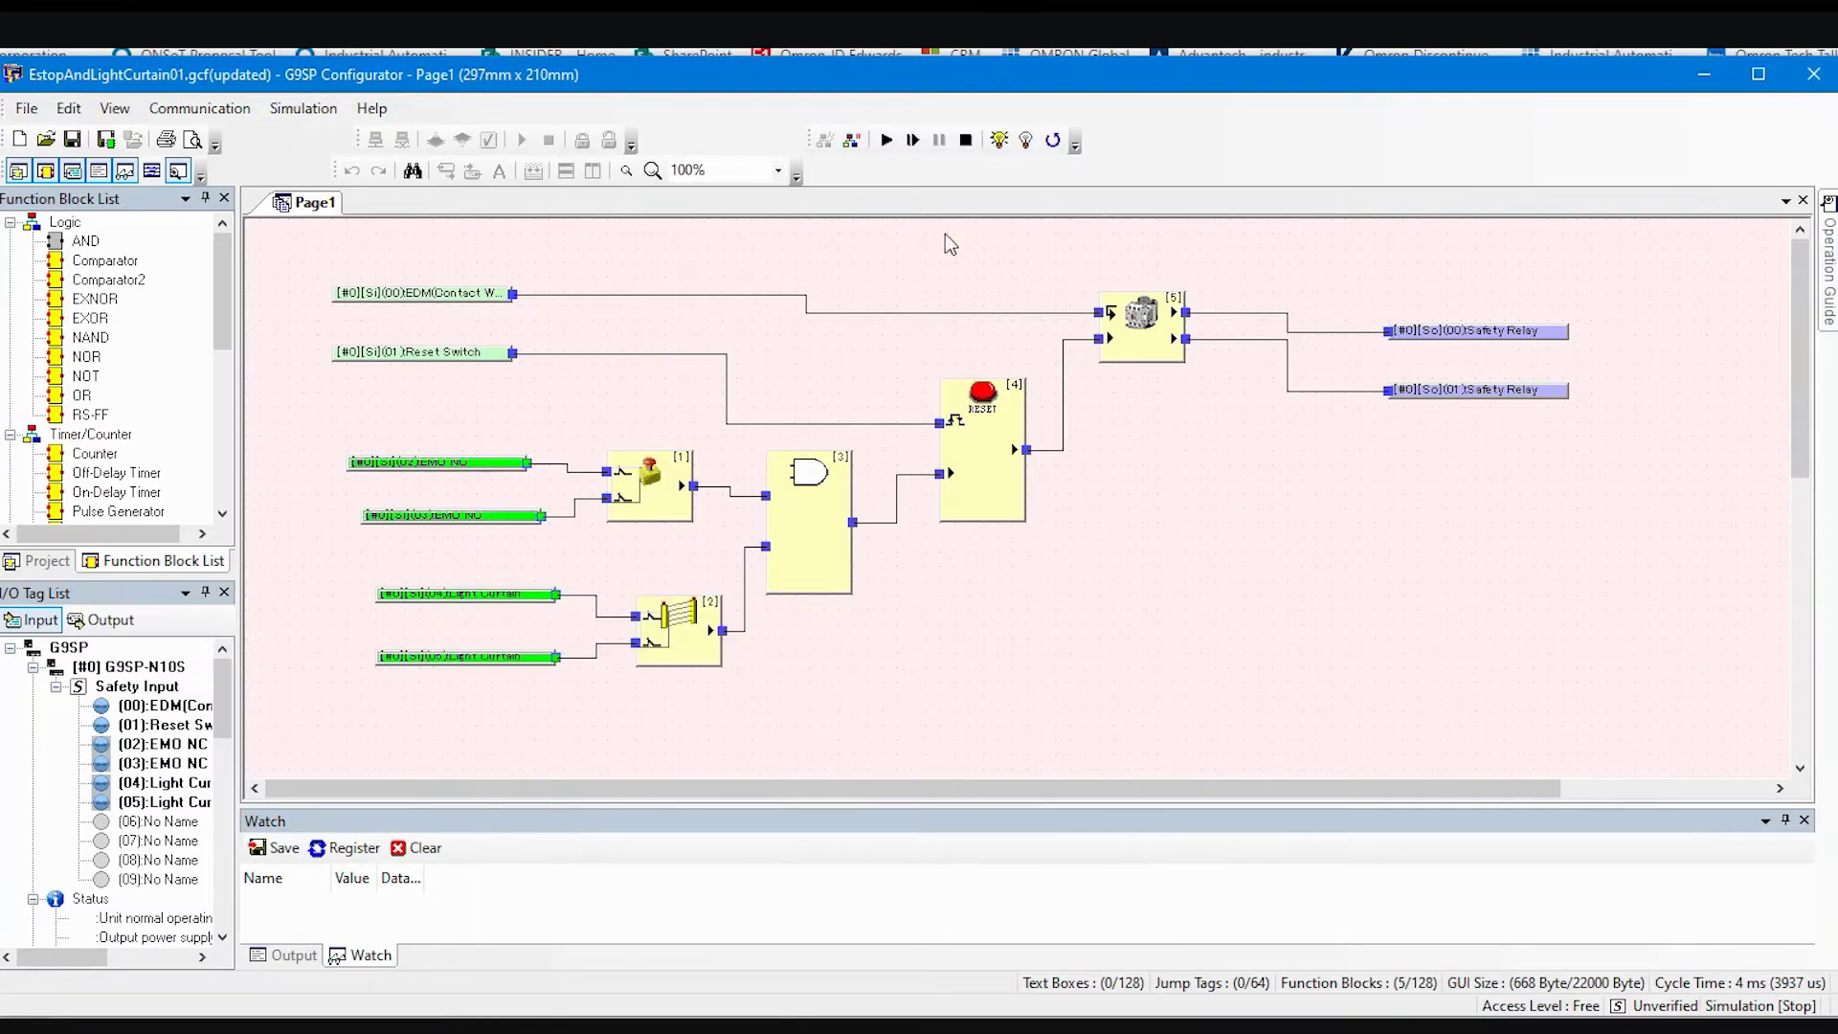
left_click(886, 143)
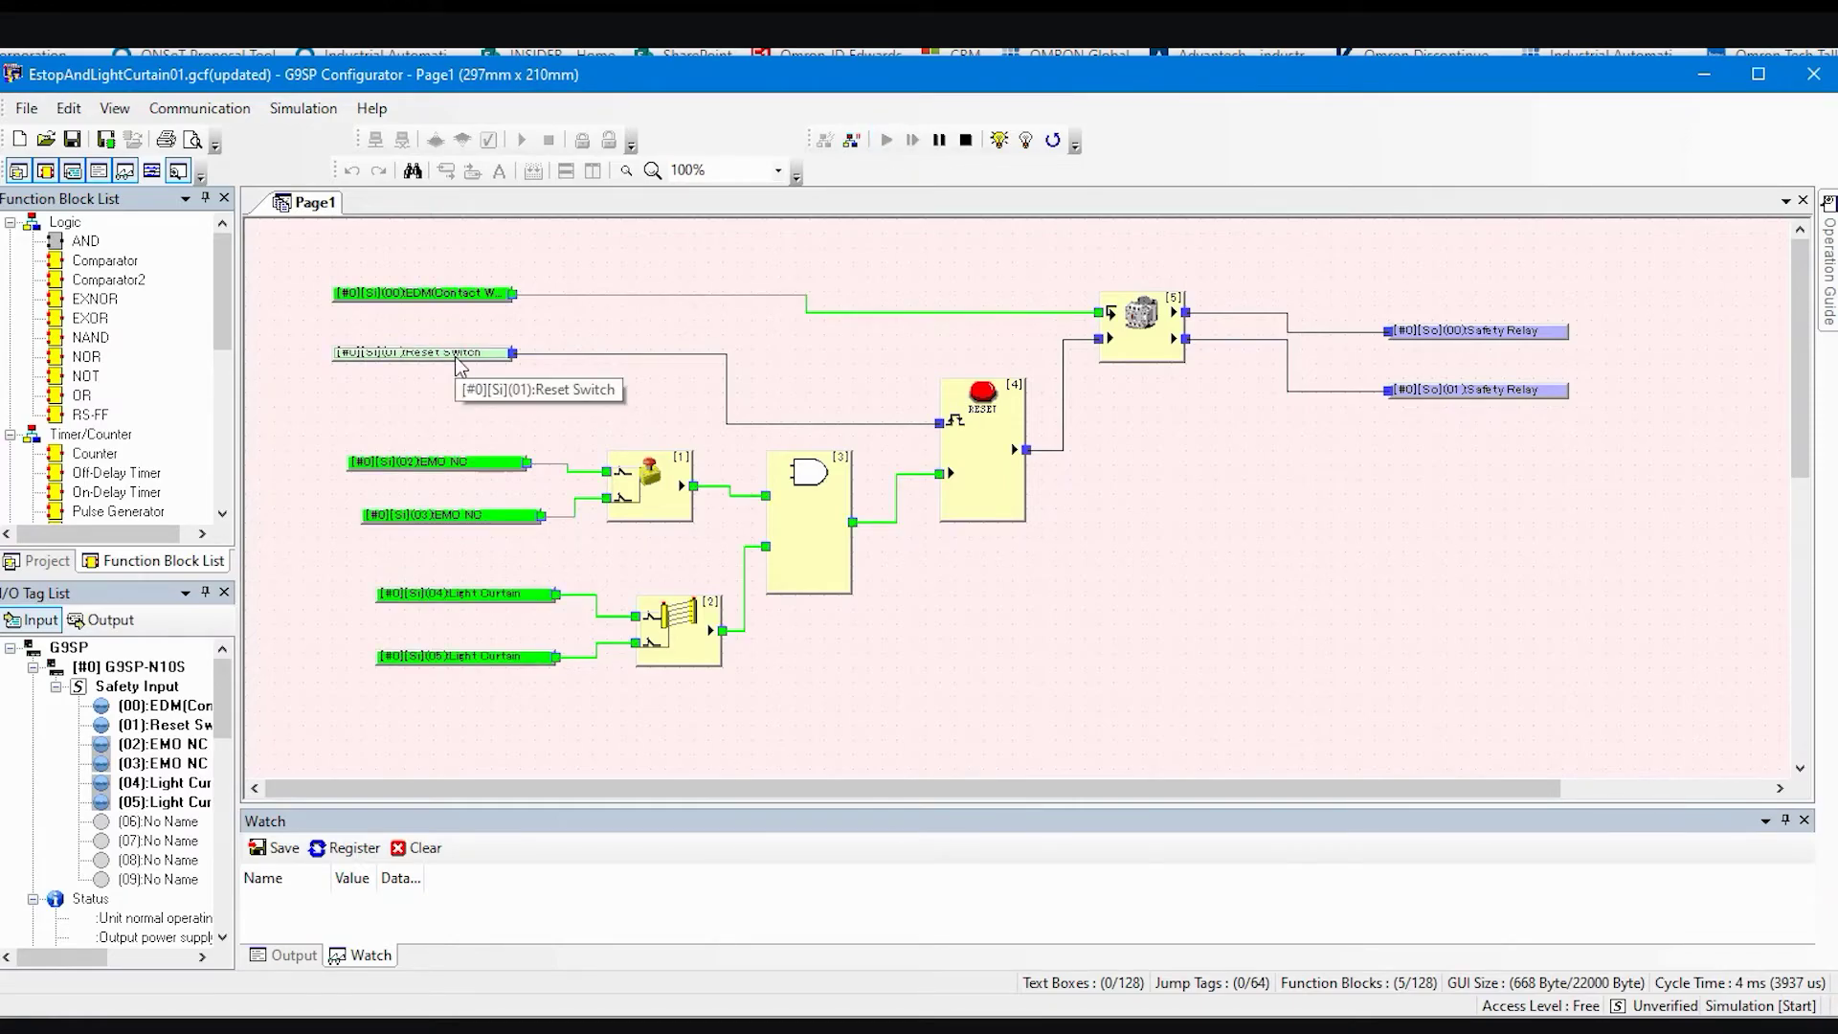
right_click(455, 356)
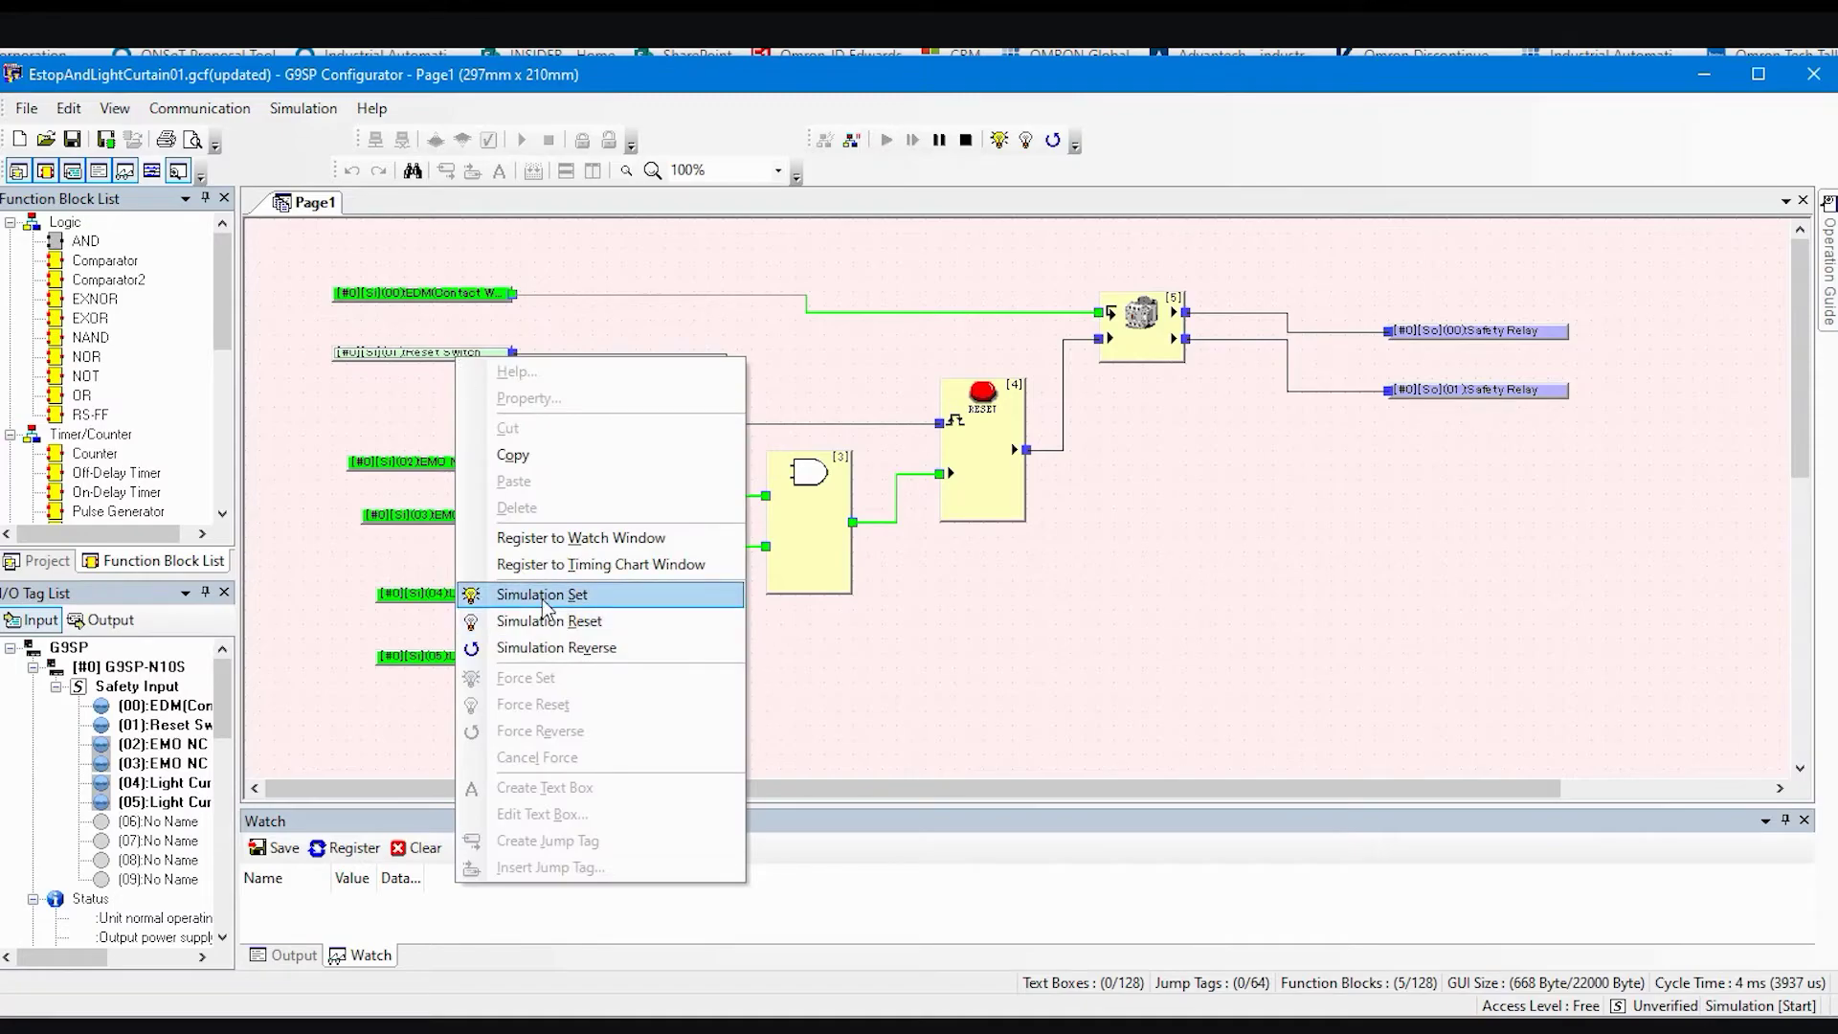
left_click(542, 595)
right_click(455, 356)
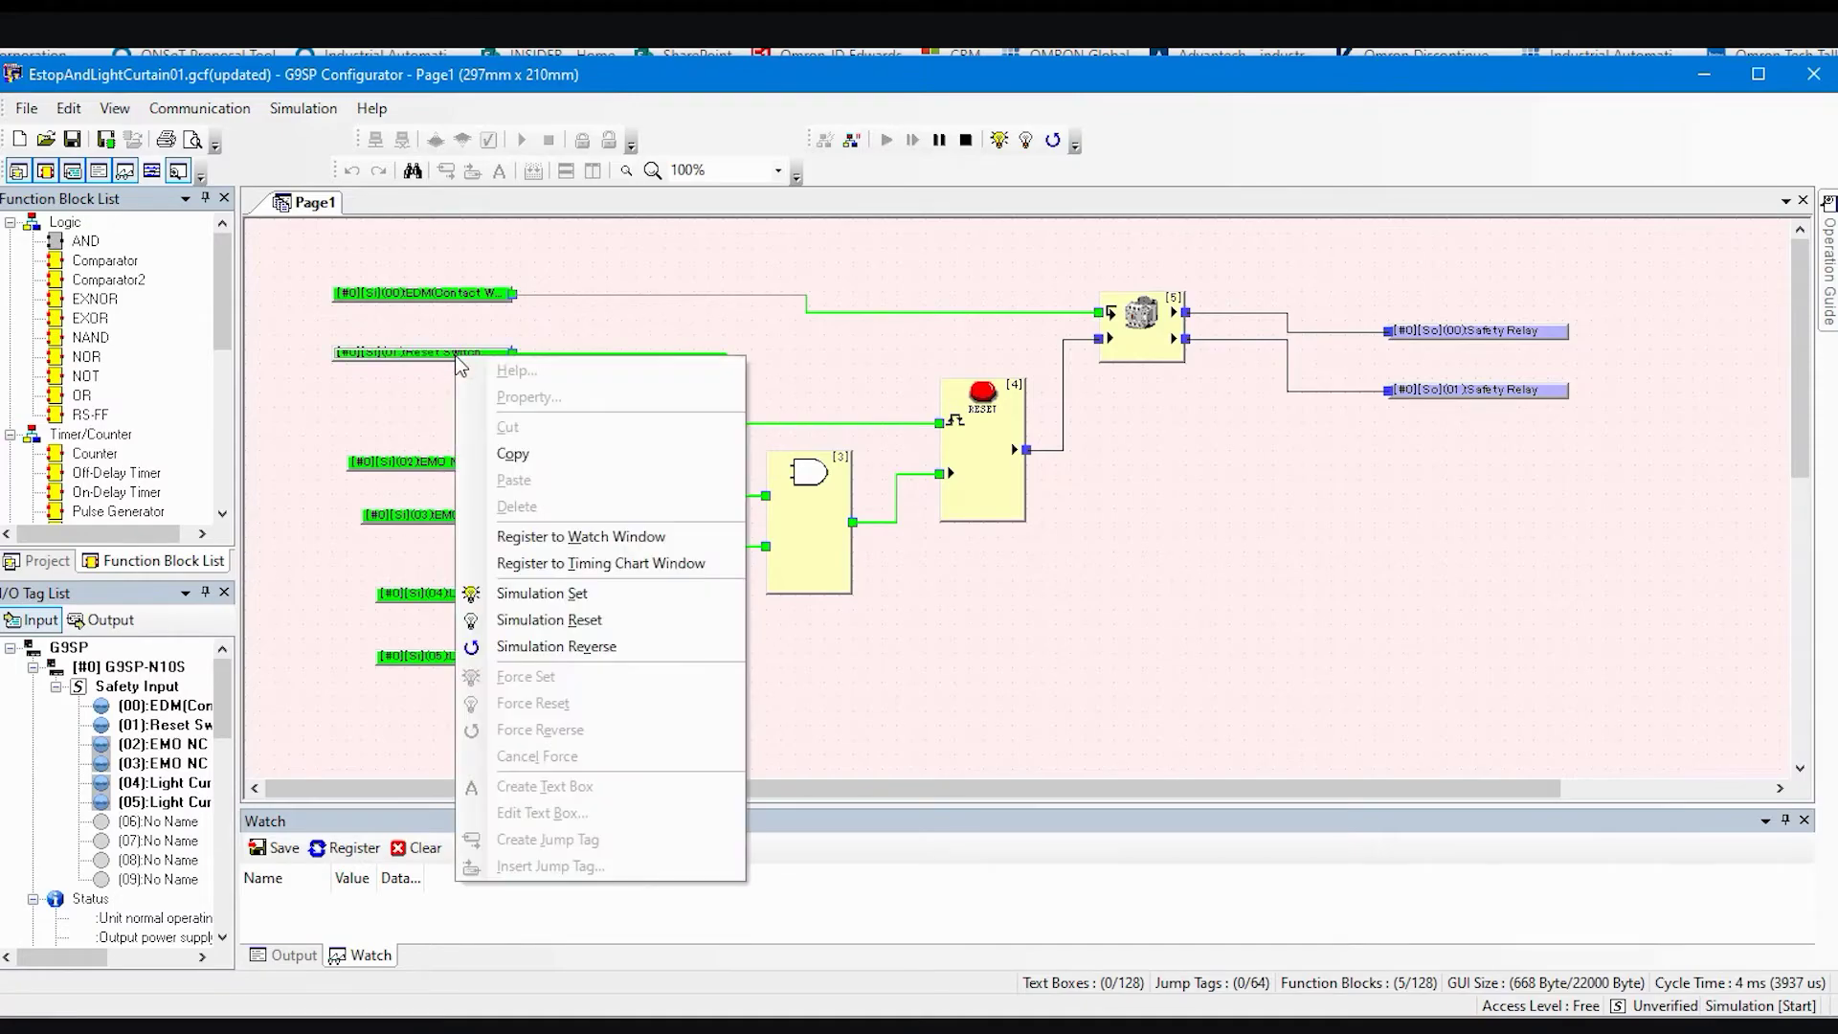
left_click(533, 619)
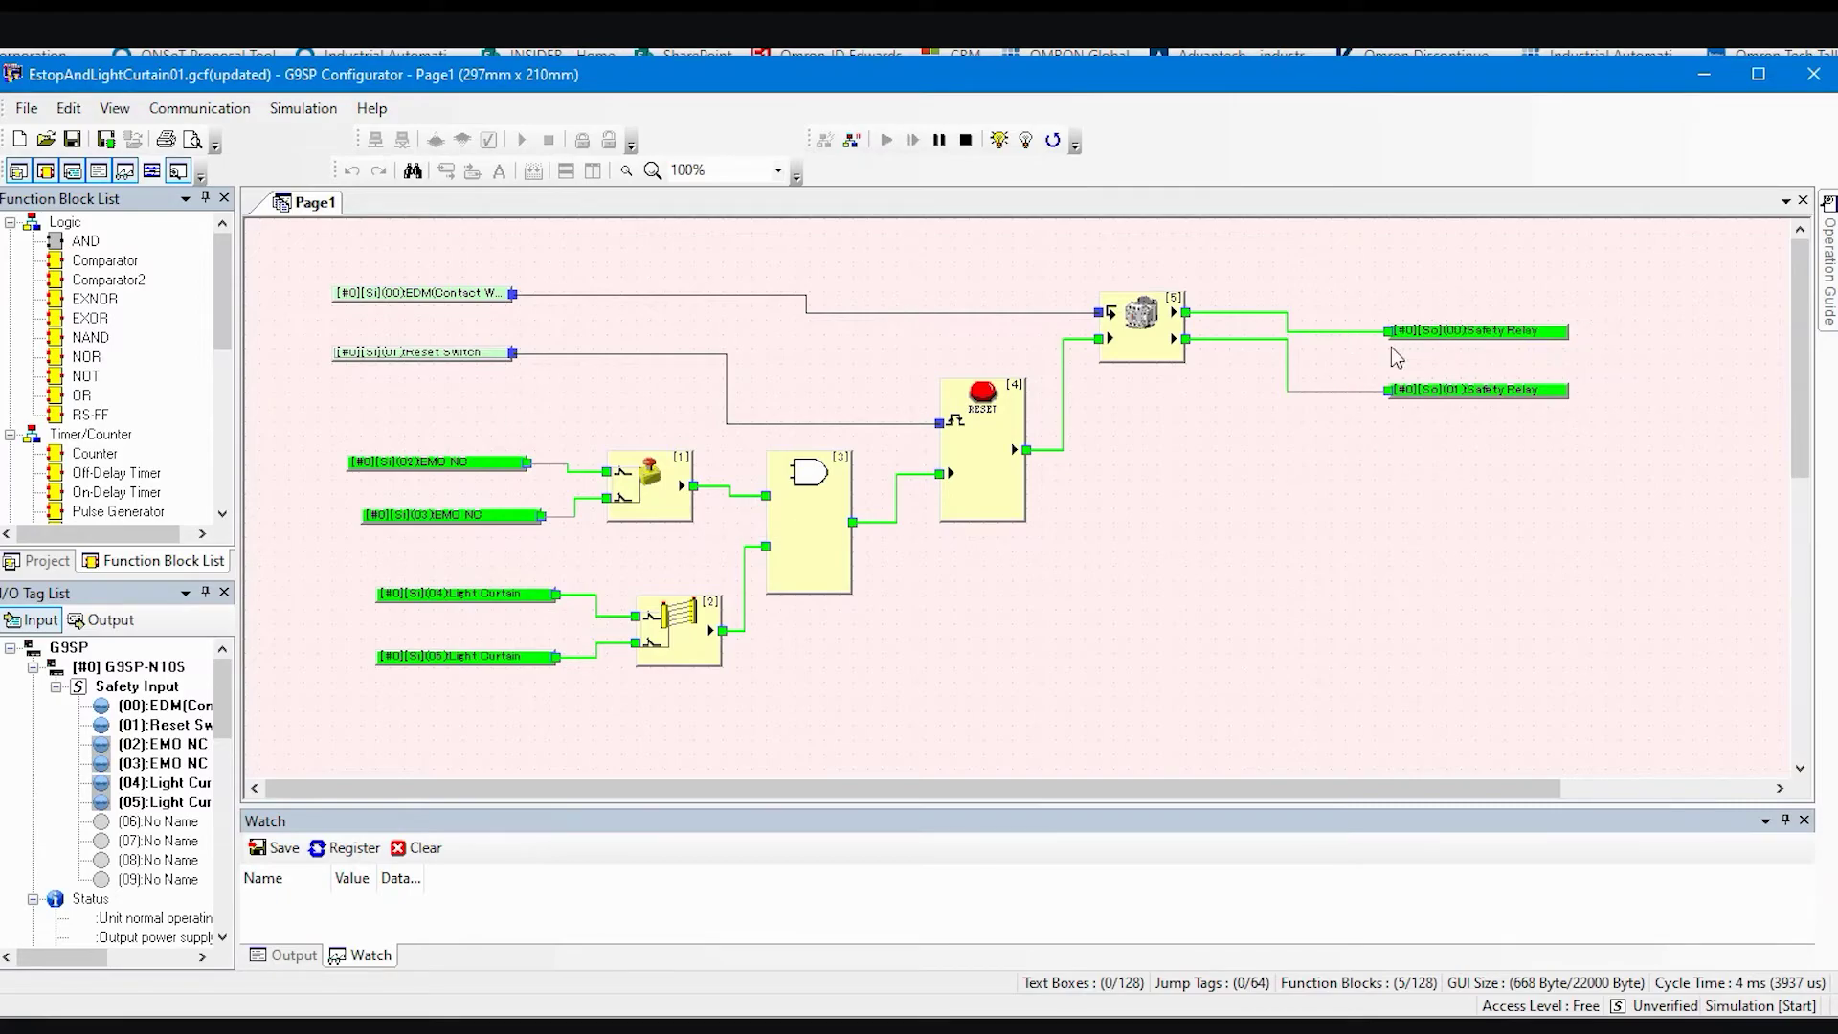
Step: Switch the EMO NC inputs OFF, confirming for related tags, so the Safety Relay outputs drop
left_click(509, 520)
right_click(508, 521)
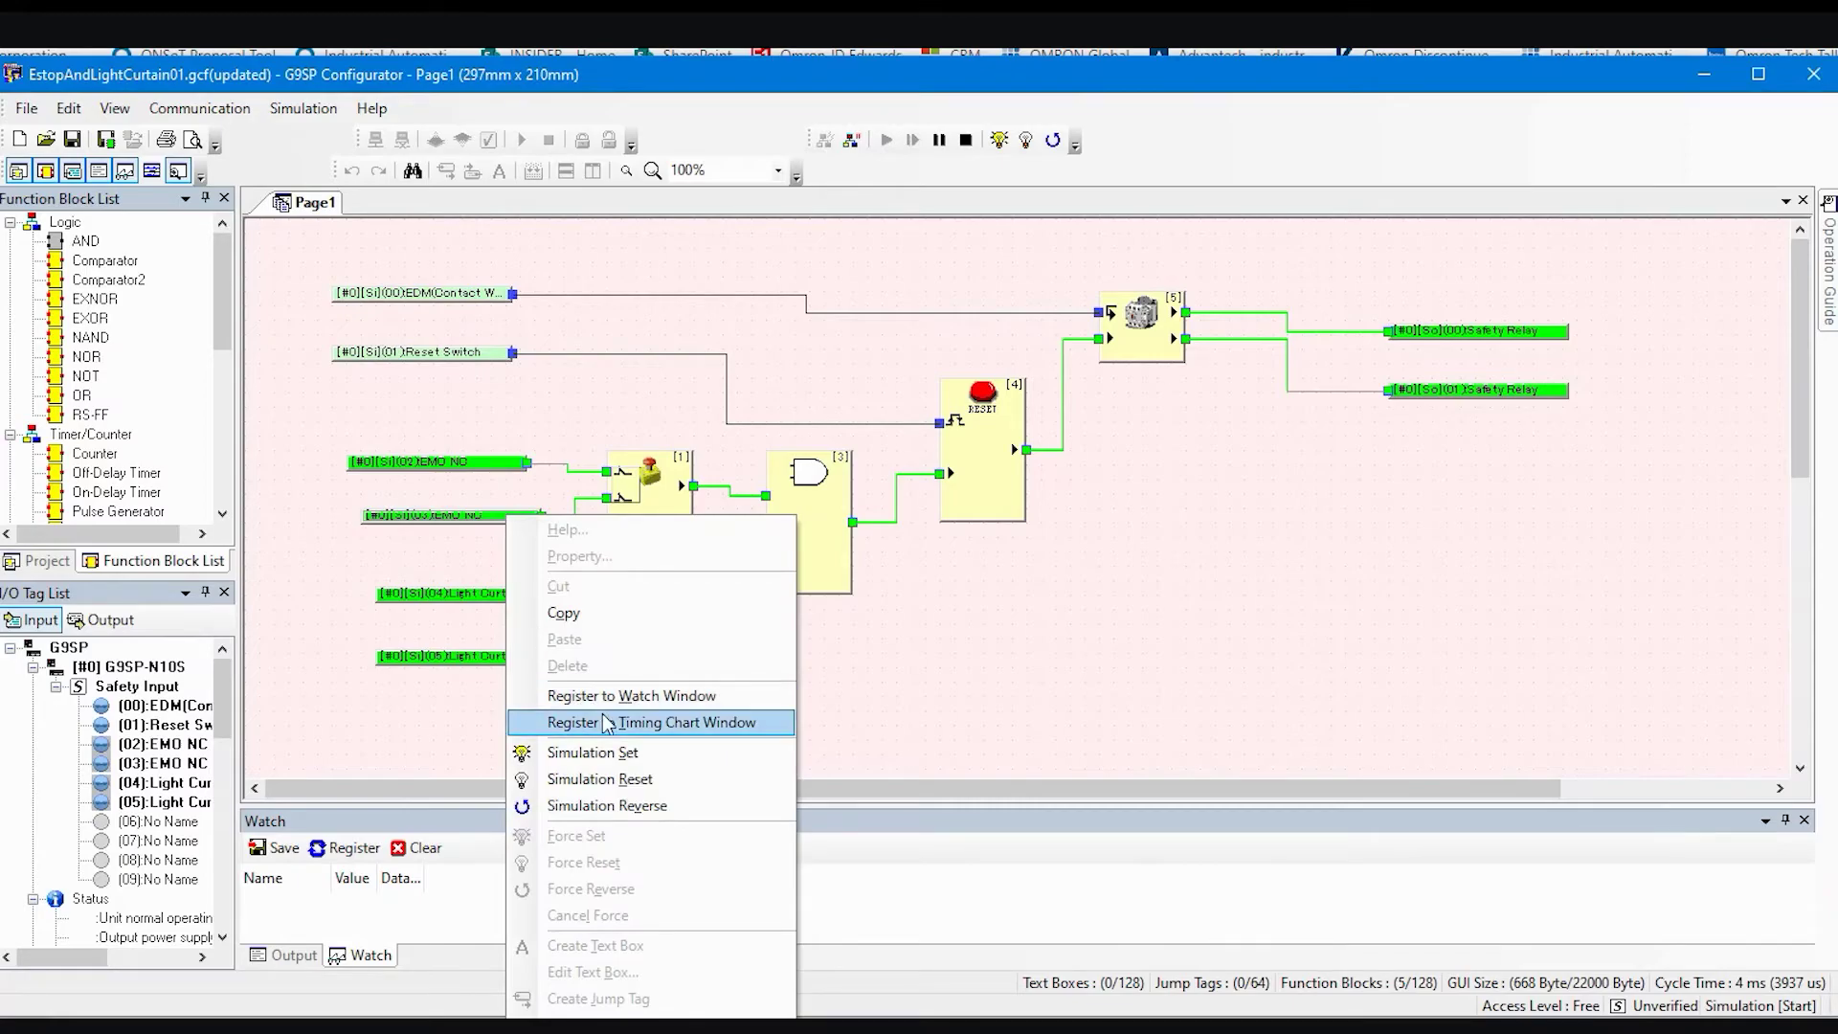
left_click(623, 779)
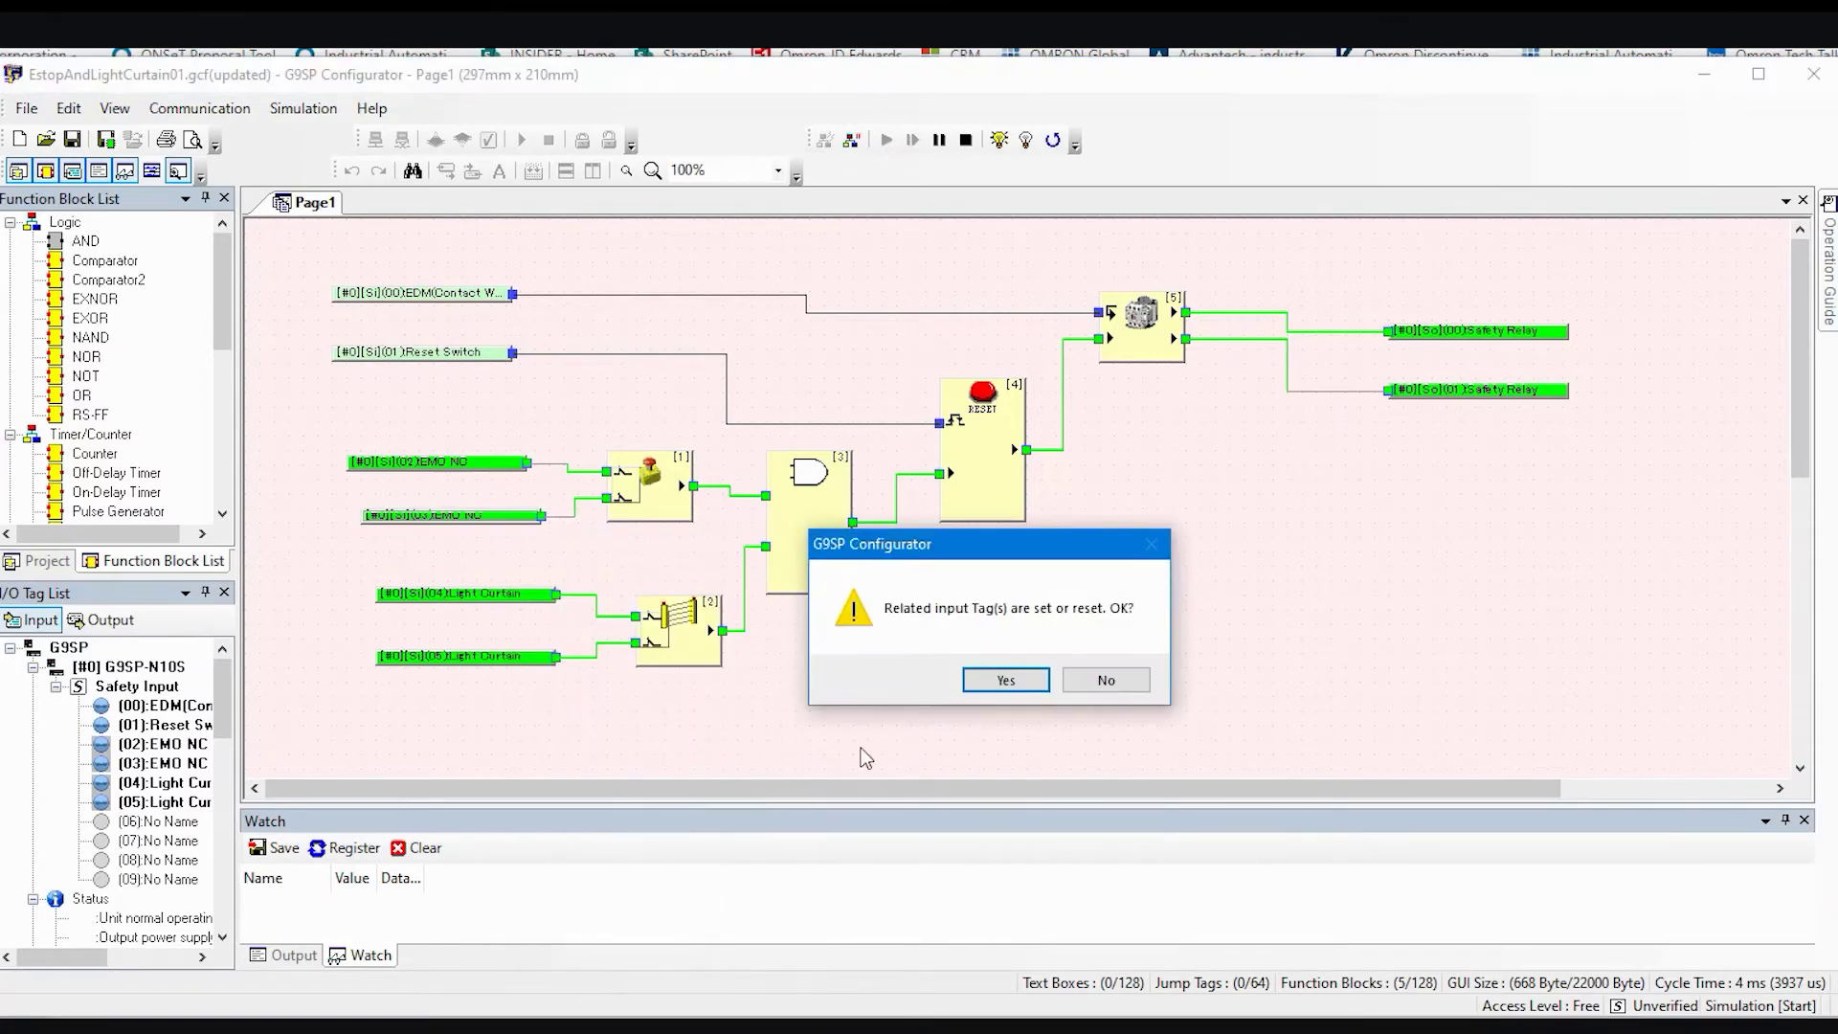
left_click(1002, 677)
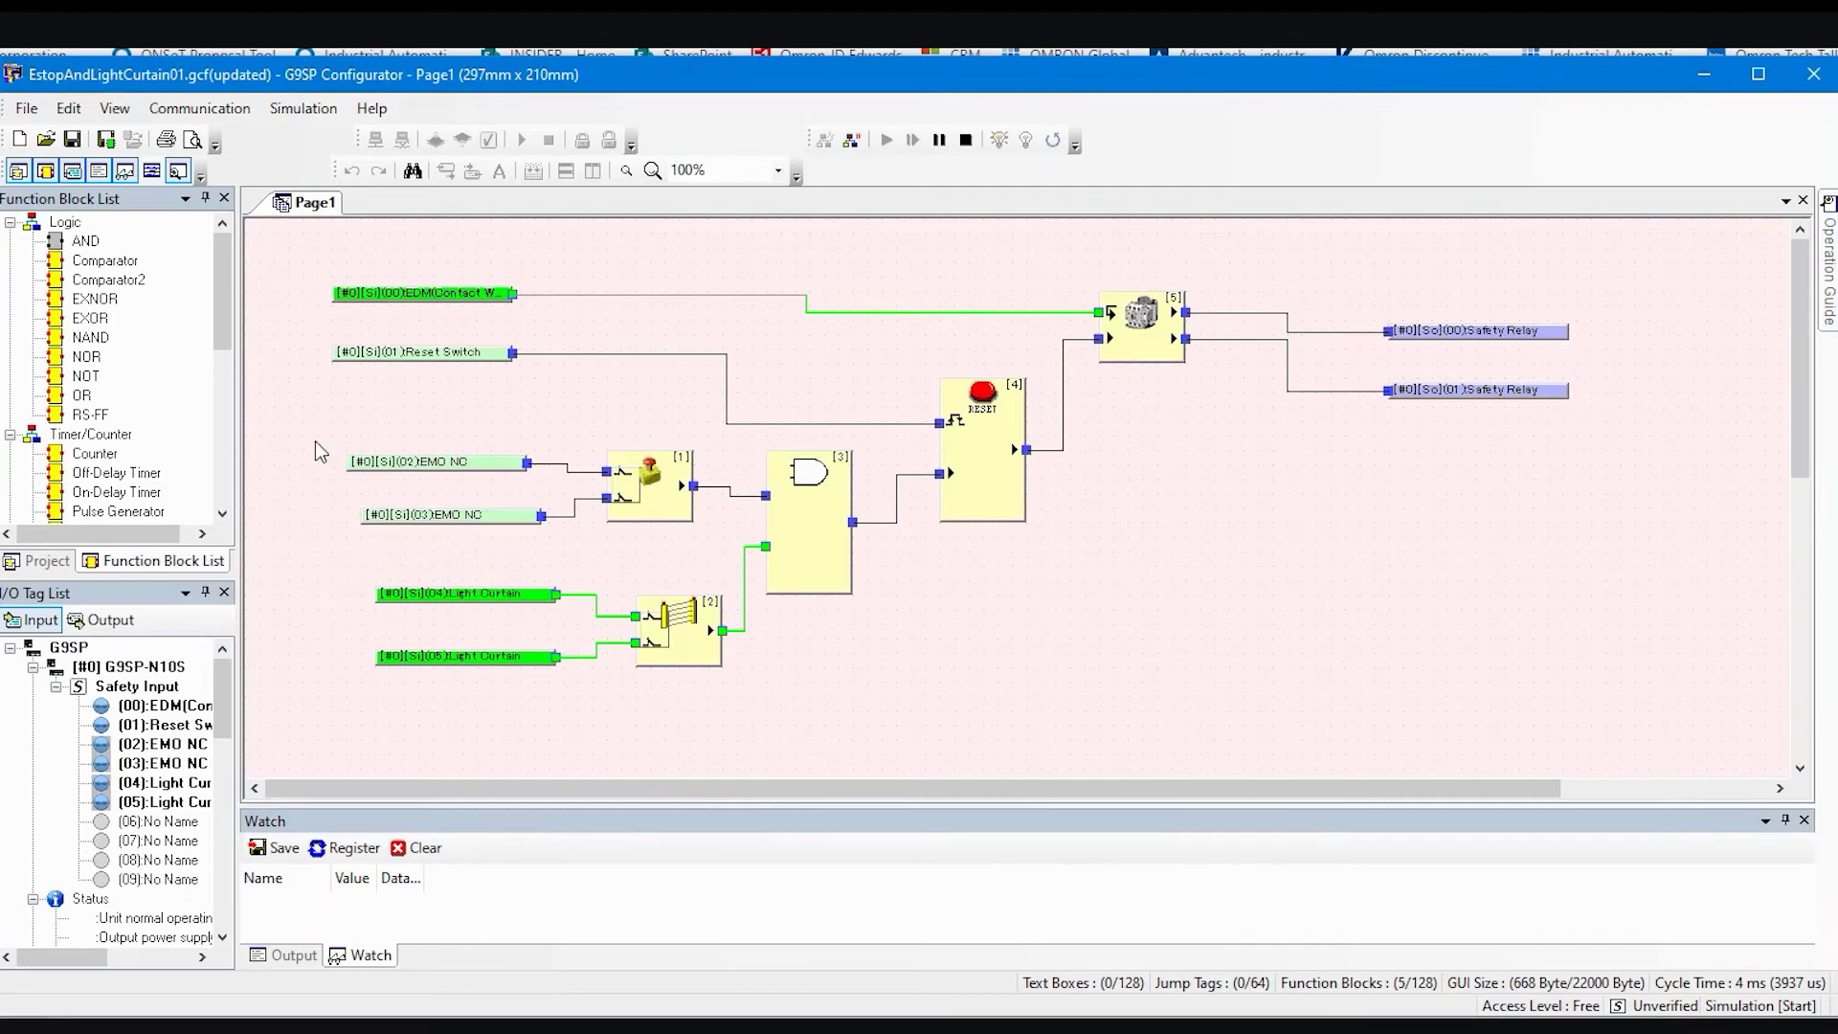
Step: Select both EMO NC input tags and set them back ON
left_click_drag(313, 441, 597, 554)
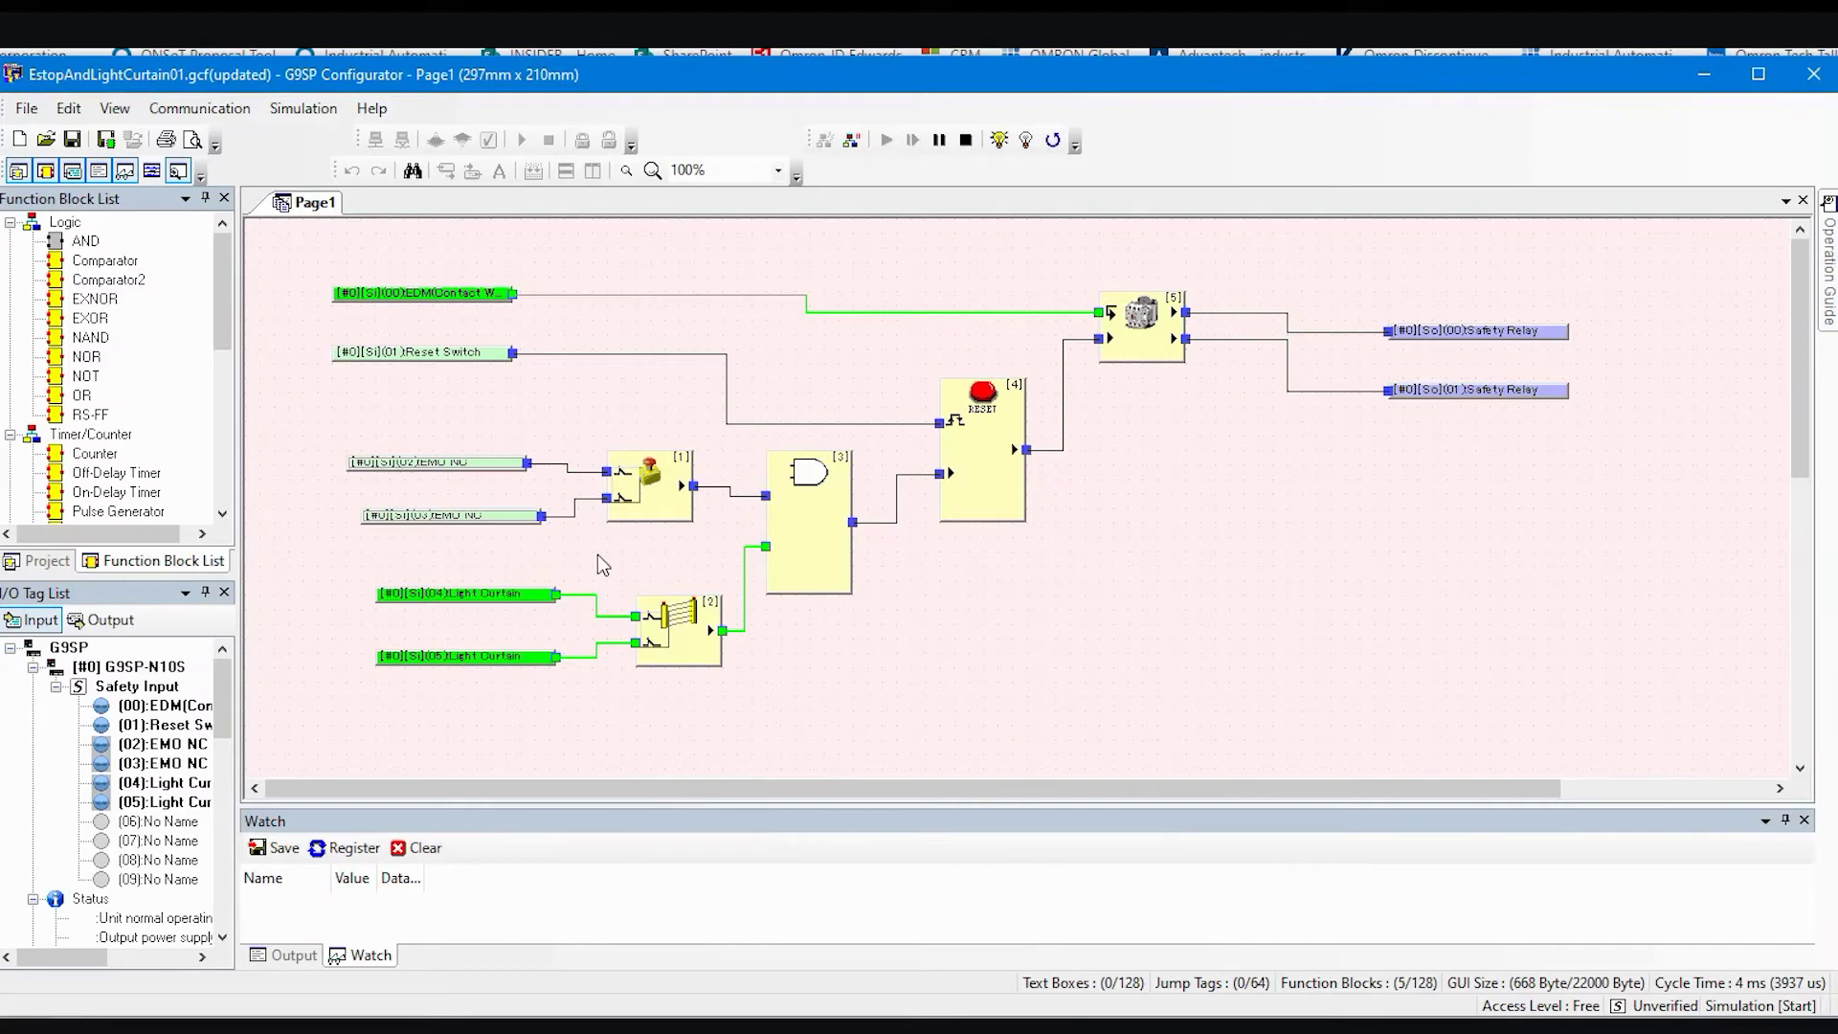
right_click(466, 521)
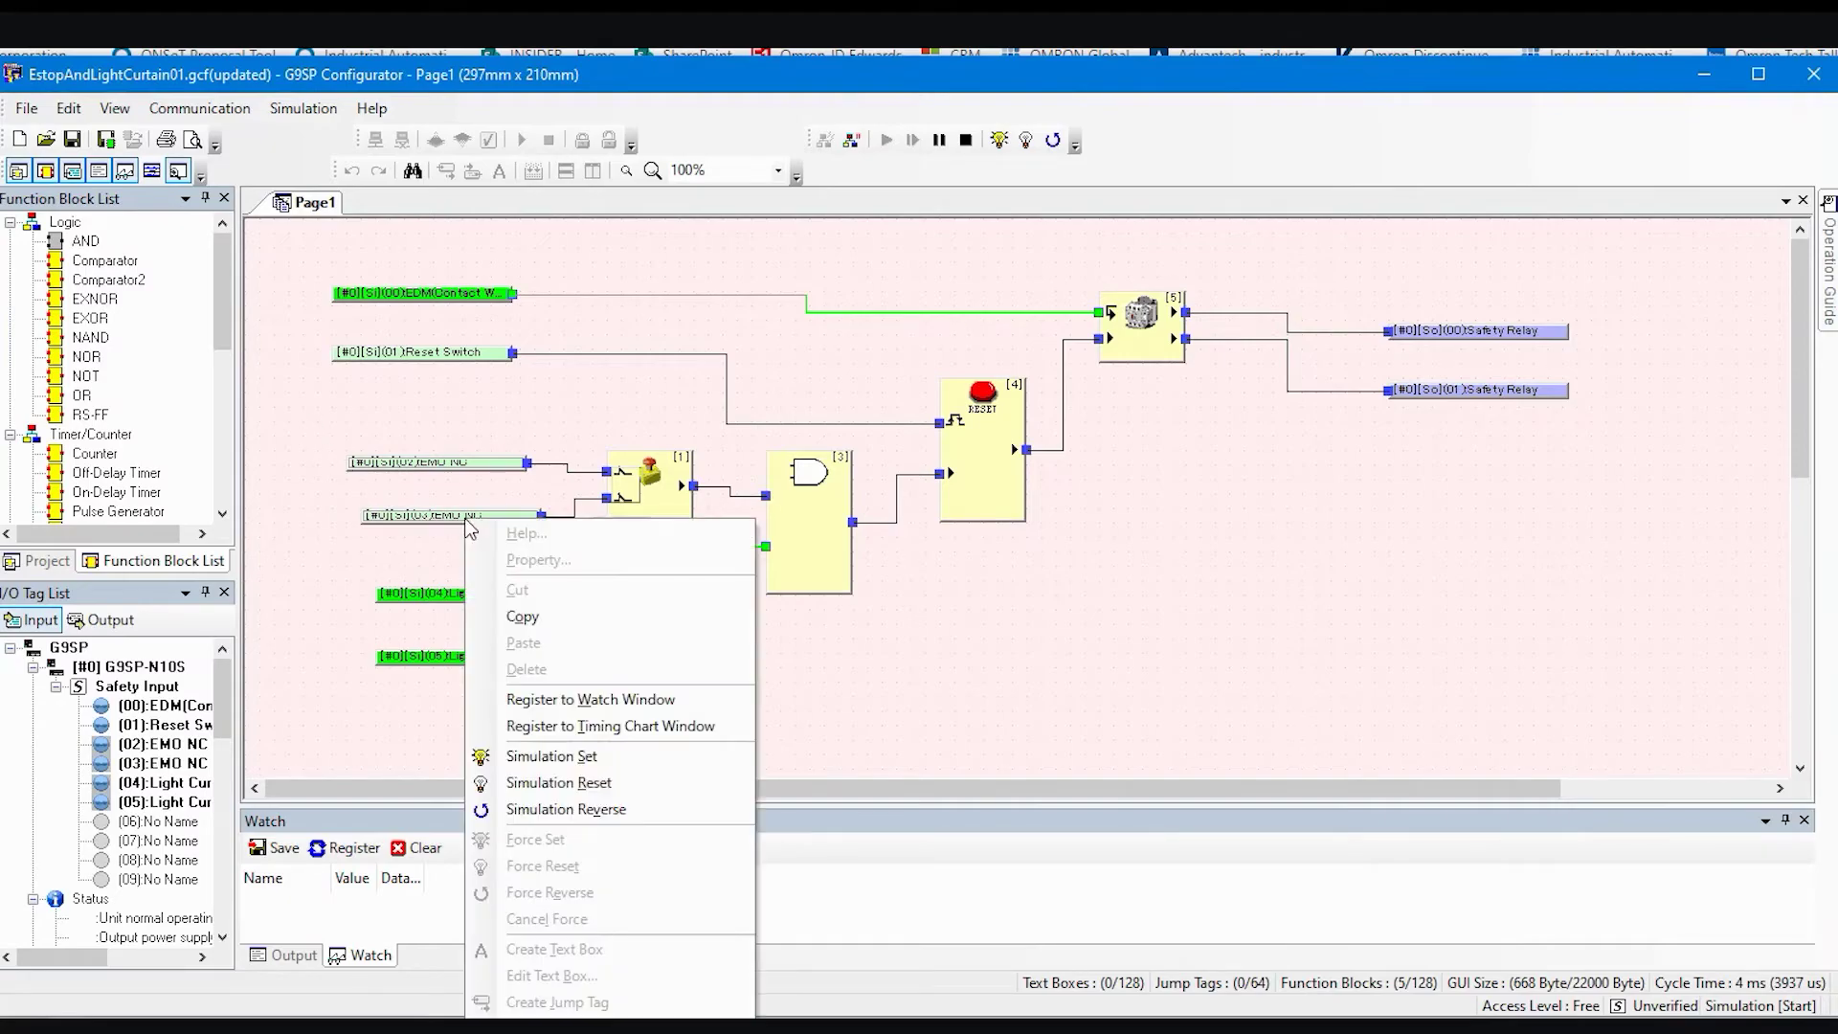
left_click(577, 757)
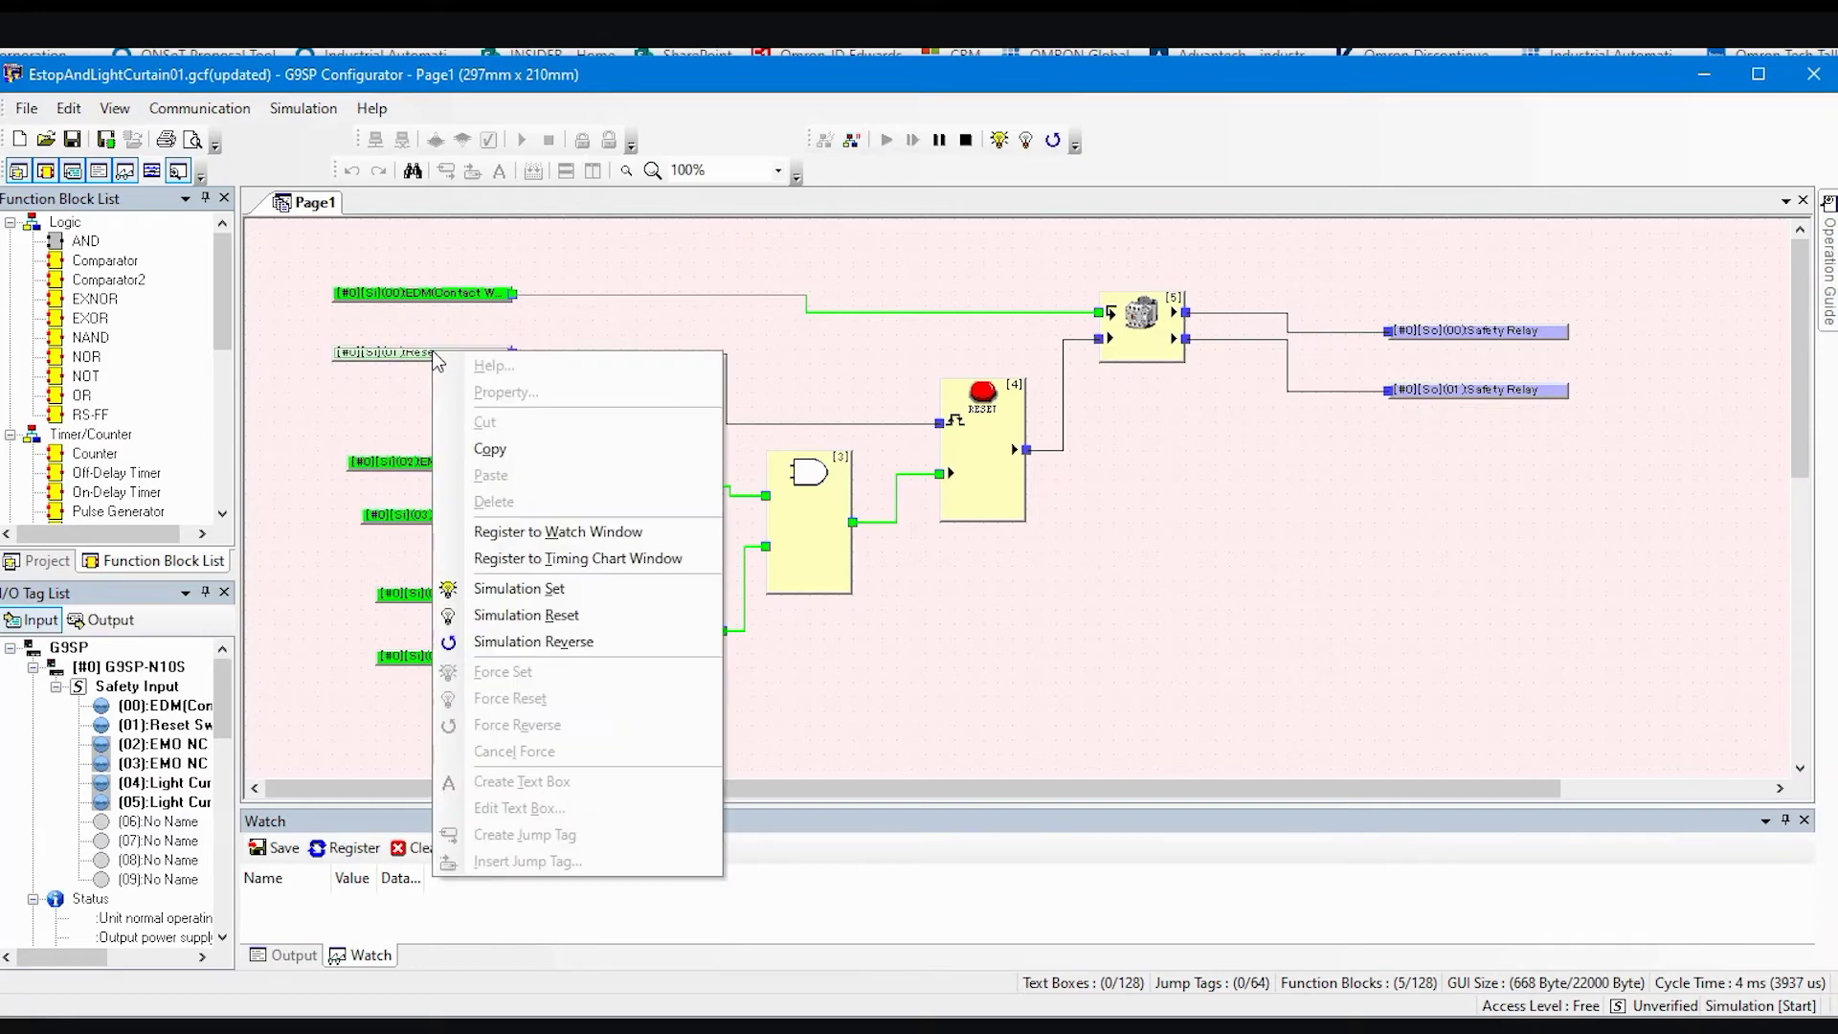
Step: Pulse the Reset Switch on and off to turn both Safety Relay outputs on again
right_click(437, 358)
left_click(563, 603)
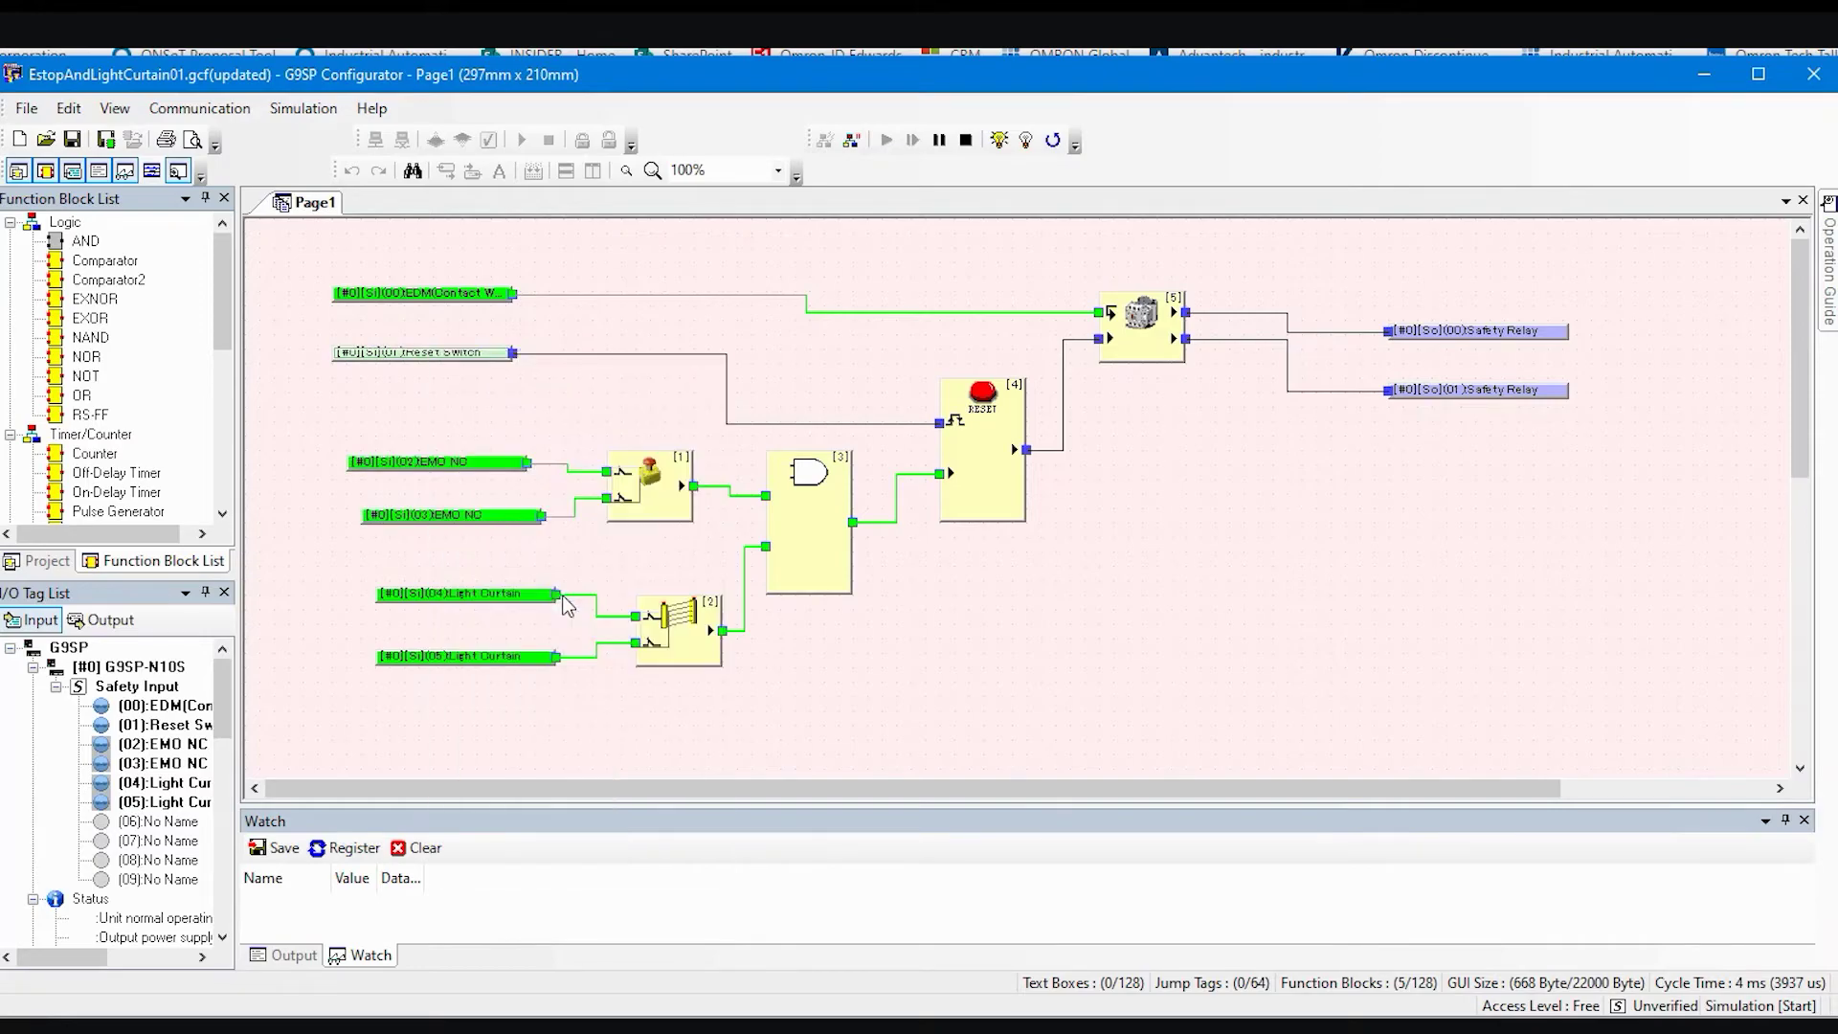
right_click(470, 357)
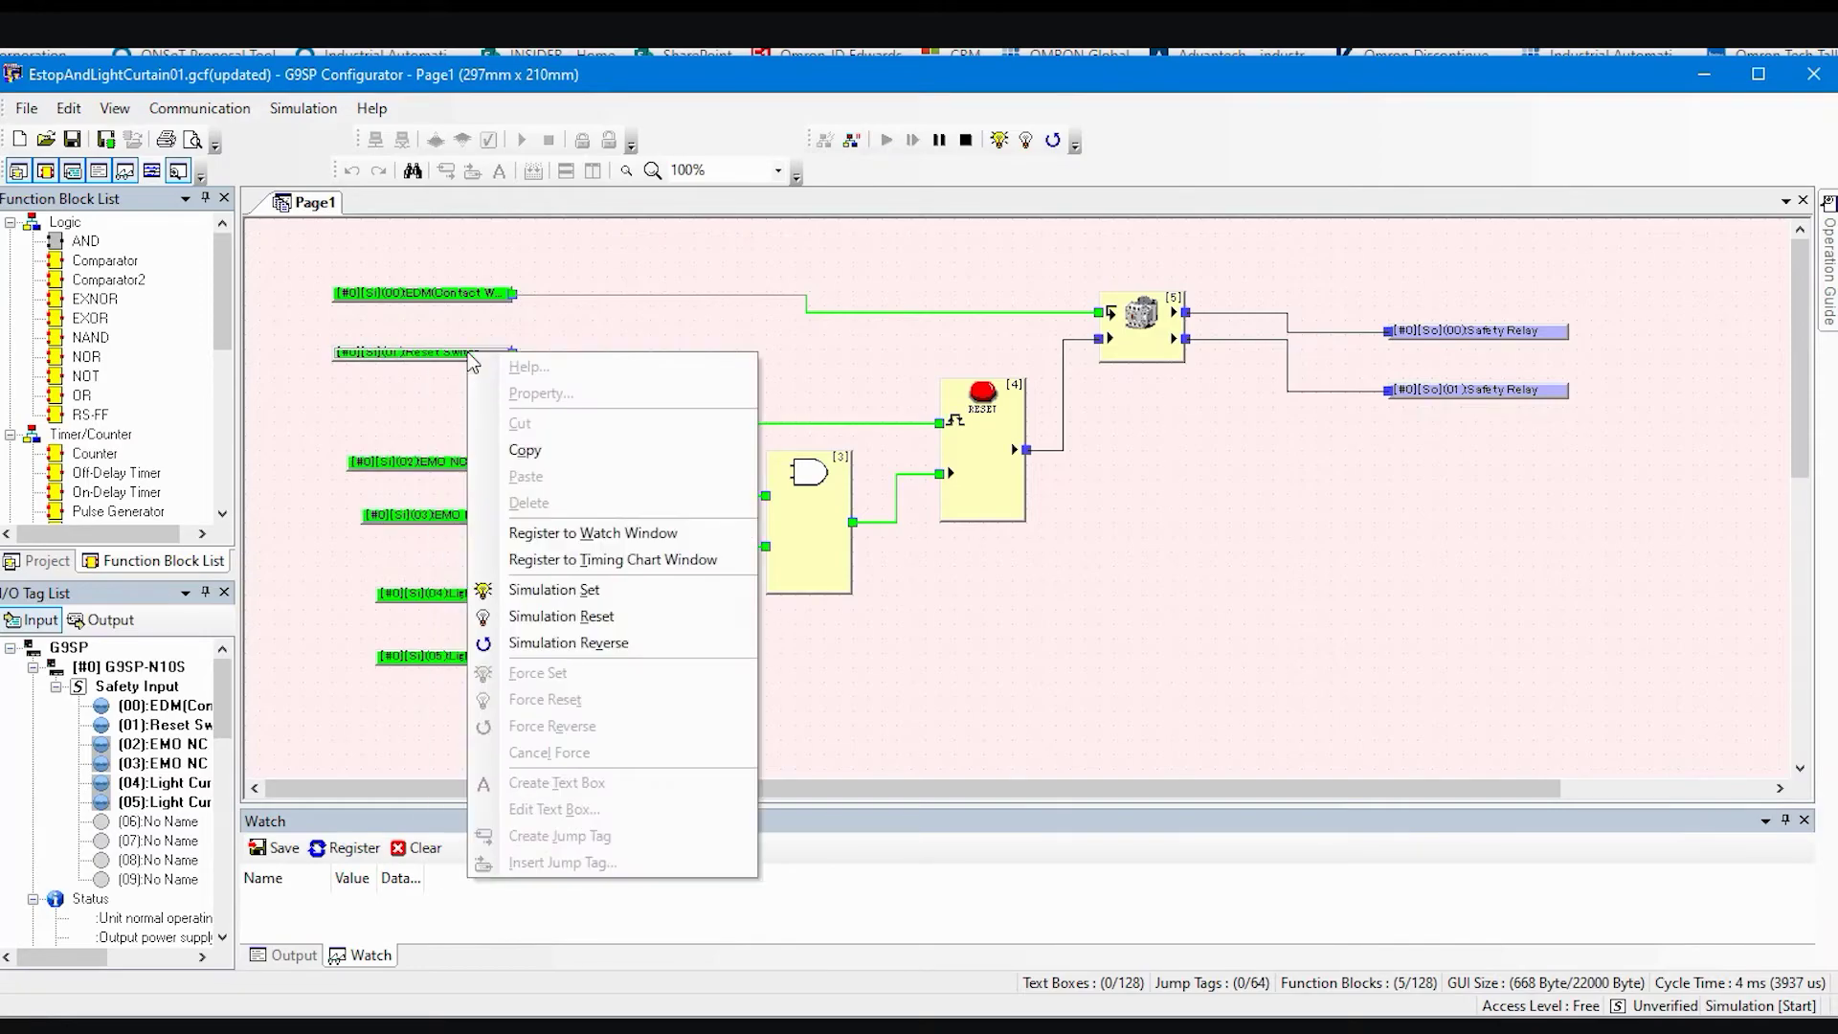
left_click(554, 627)
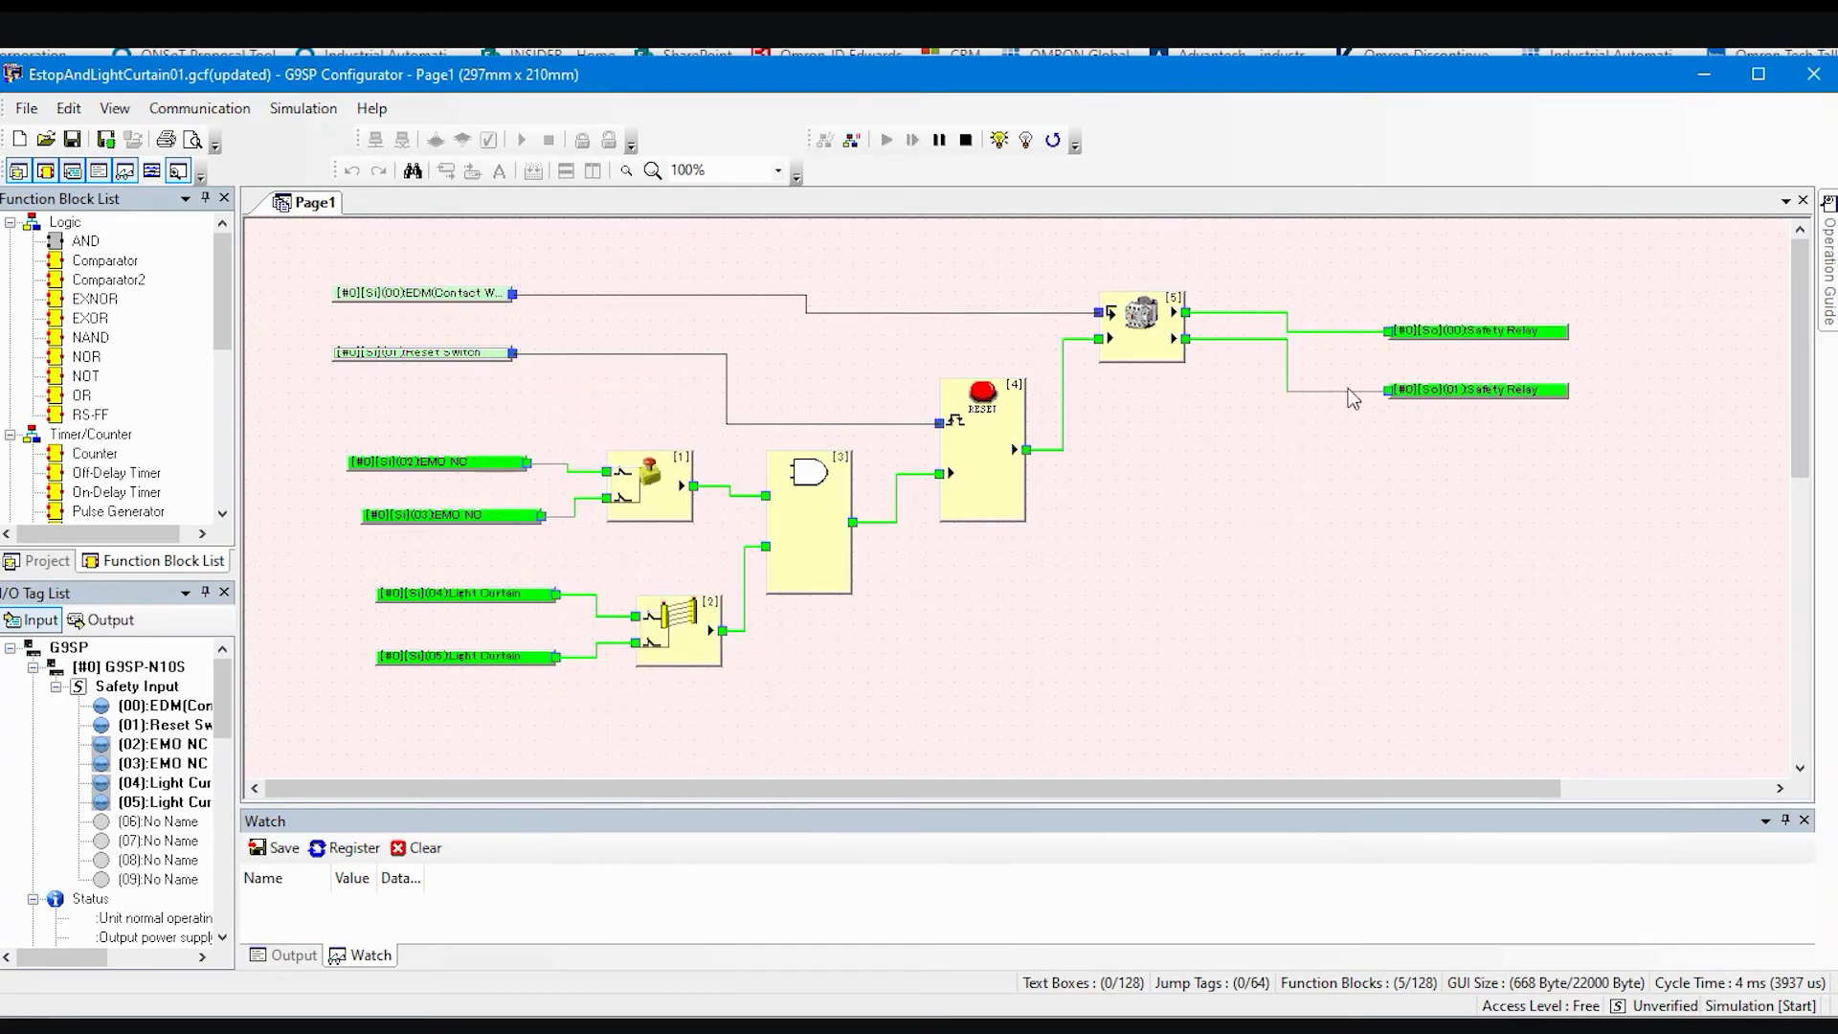